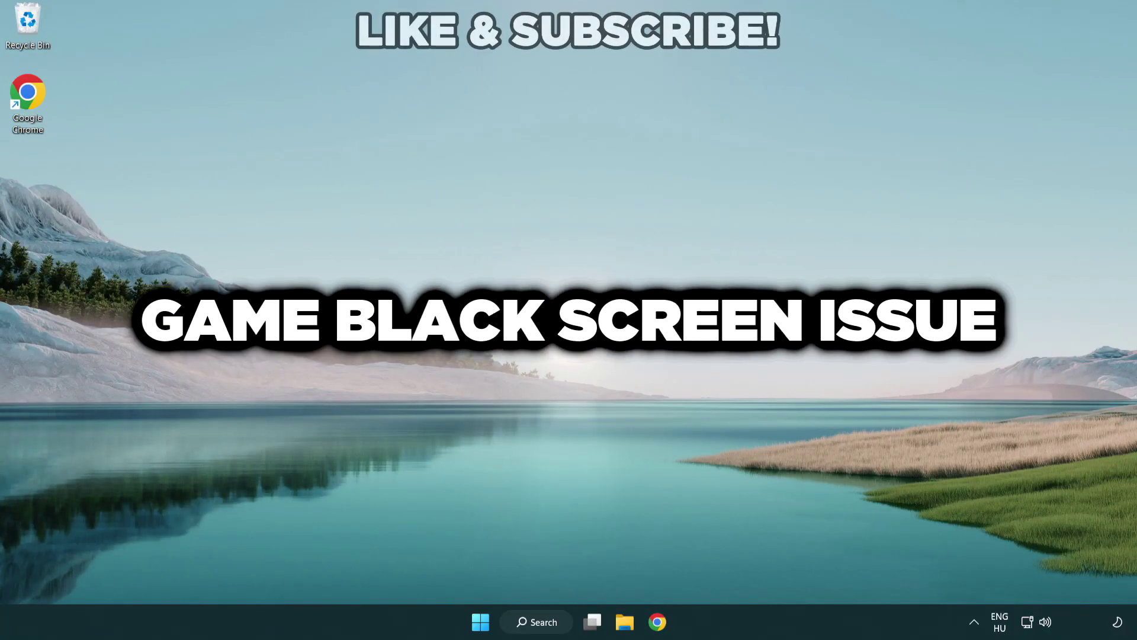
# Step: Search Windows for 'device manager' and launch Device Manager from the results
pyautogui.click(542, 623)
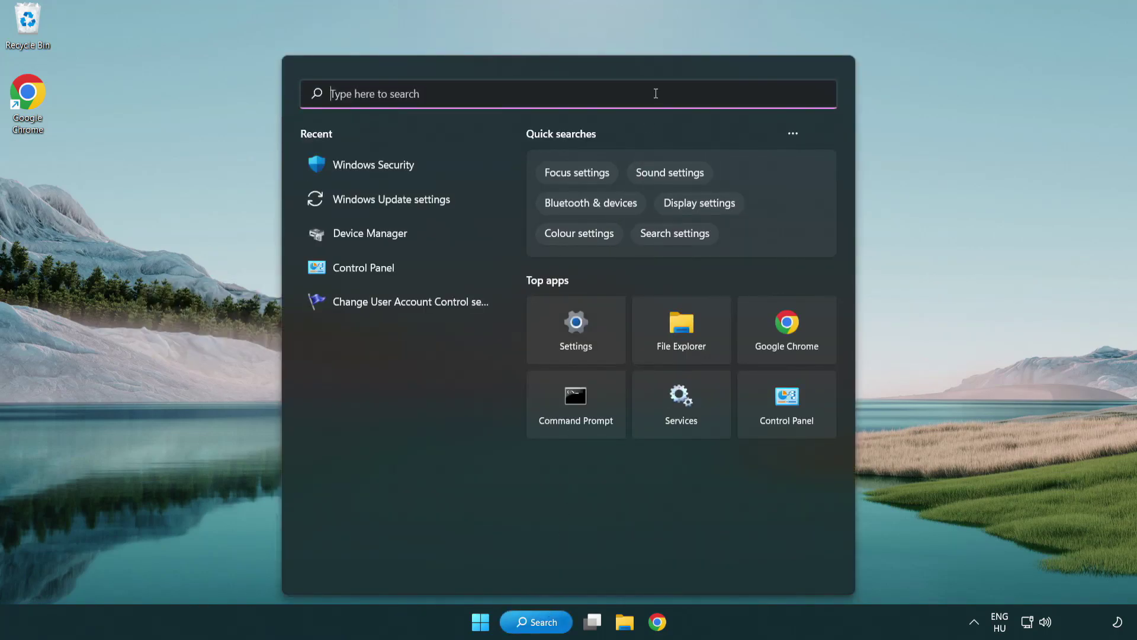
pyautogui.write('device m')
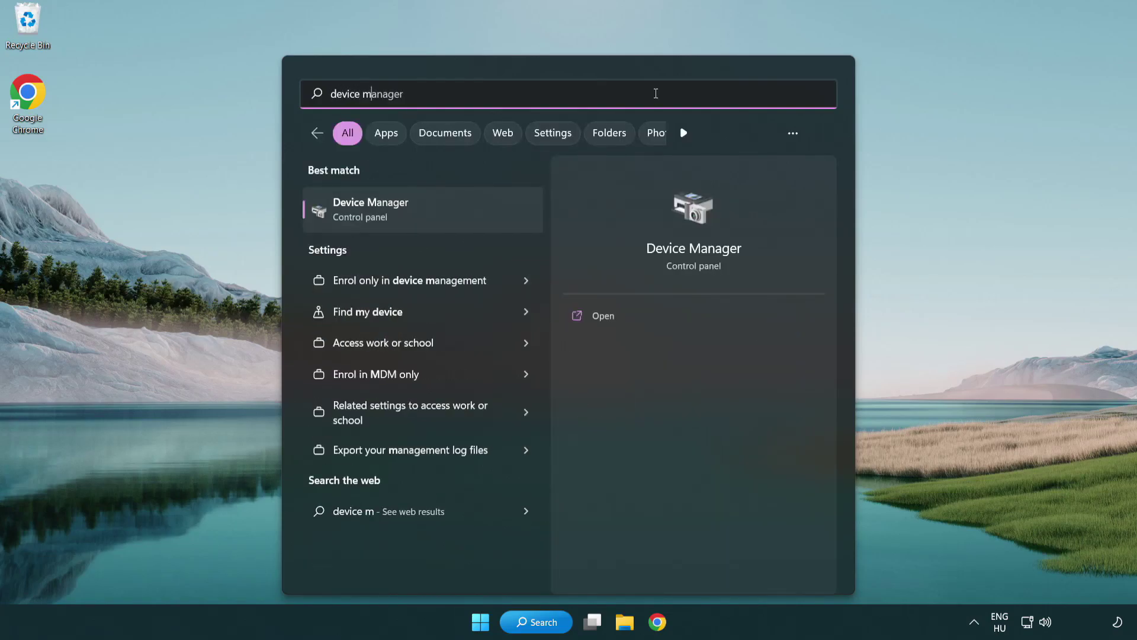
pyautogui.write('anager')
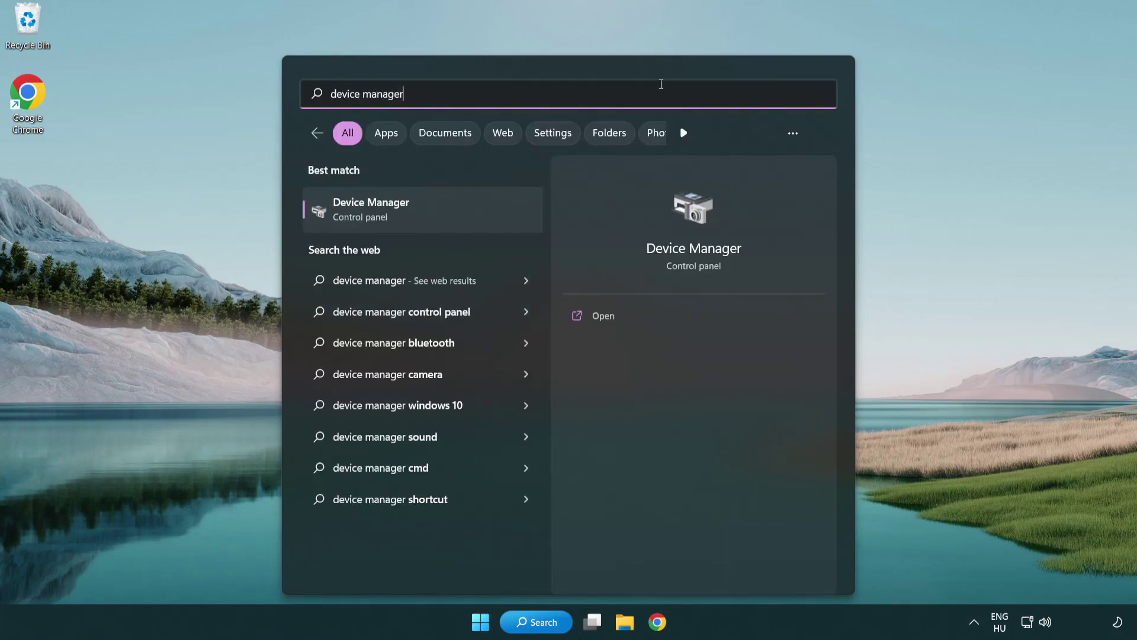
pyautogui.click(455, 215)
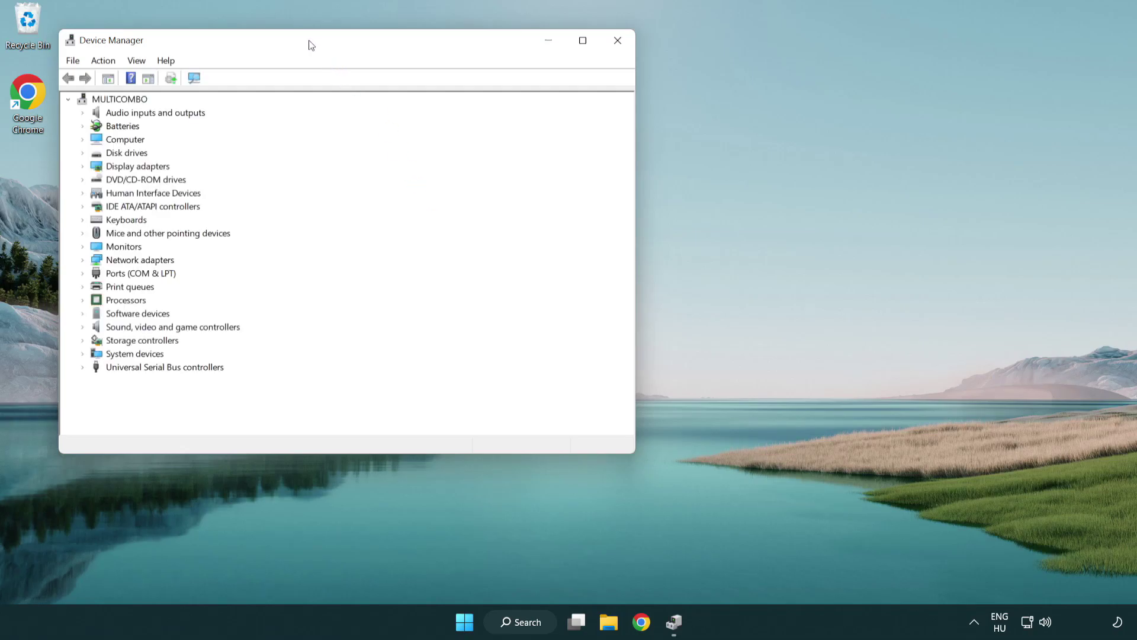
# Step: Run an automatic driver search for the VMware SVGA 3D adapter, confirming the best driver is installed
pyautogui.moveTo(310, 43); pyautogui.dragTo(502, 114)
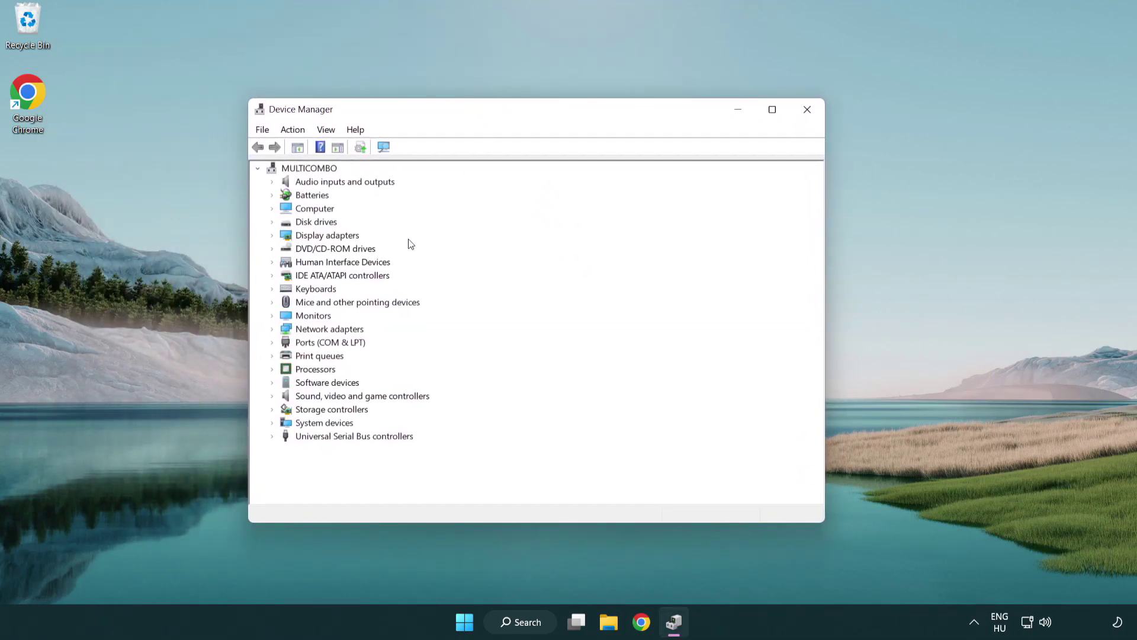
pyautogui.click(314, 239)
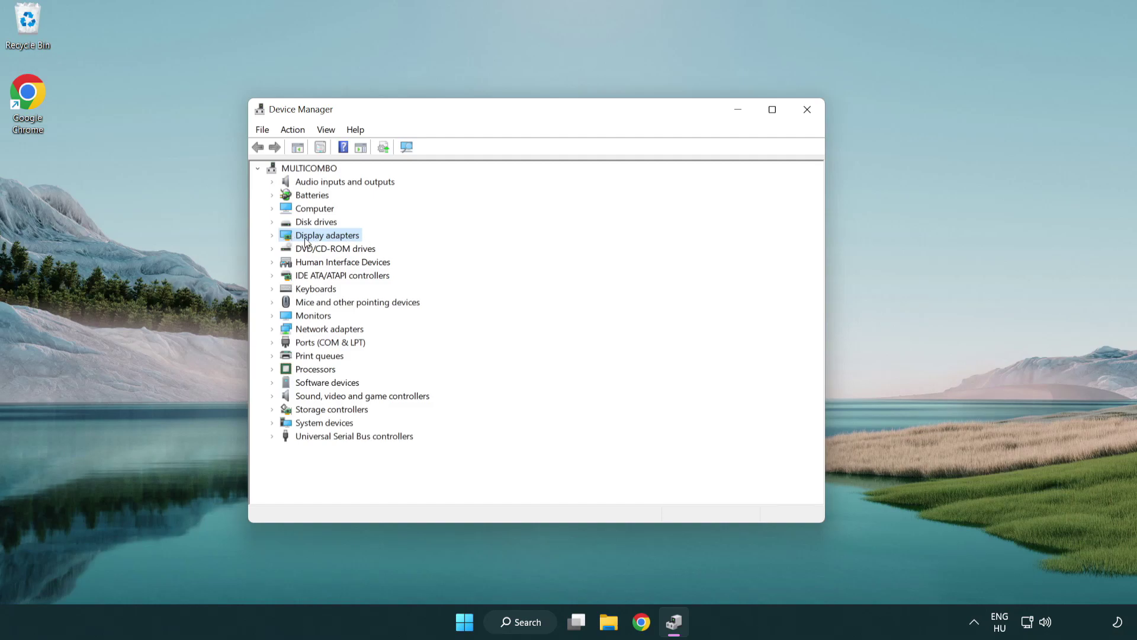
pyautogui.click(273, 237)
pyautogui.click(317, 250)
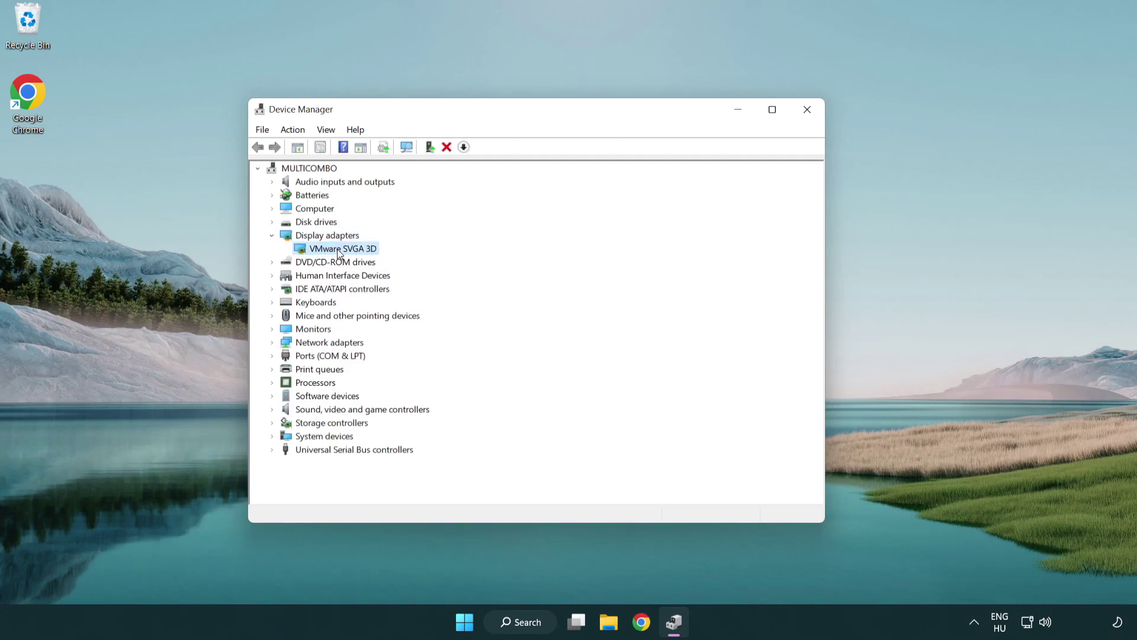
pyautogui.rightClick(336, 250)
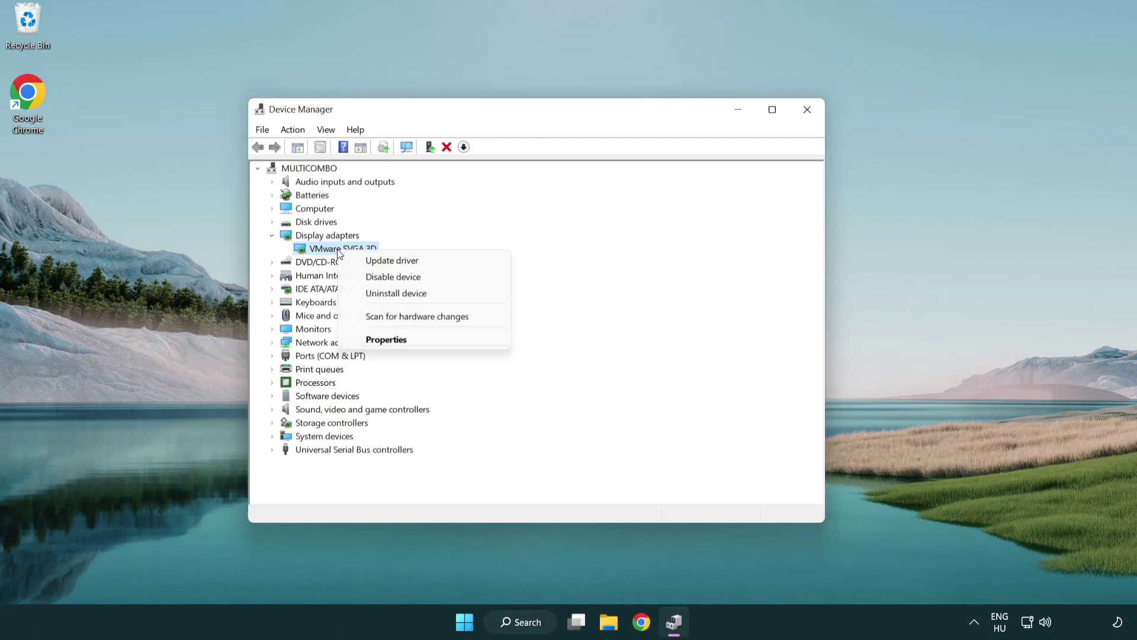
pyautogui.click(448, 262)
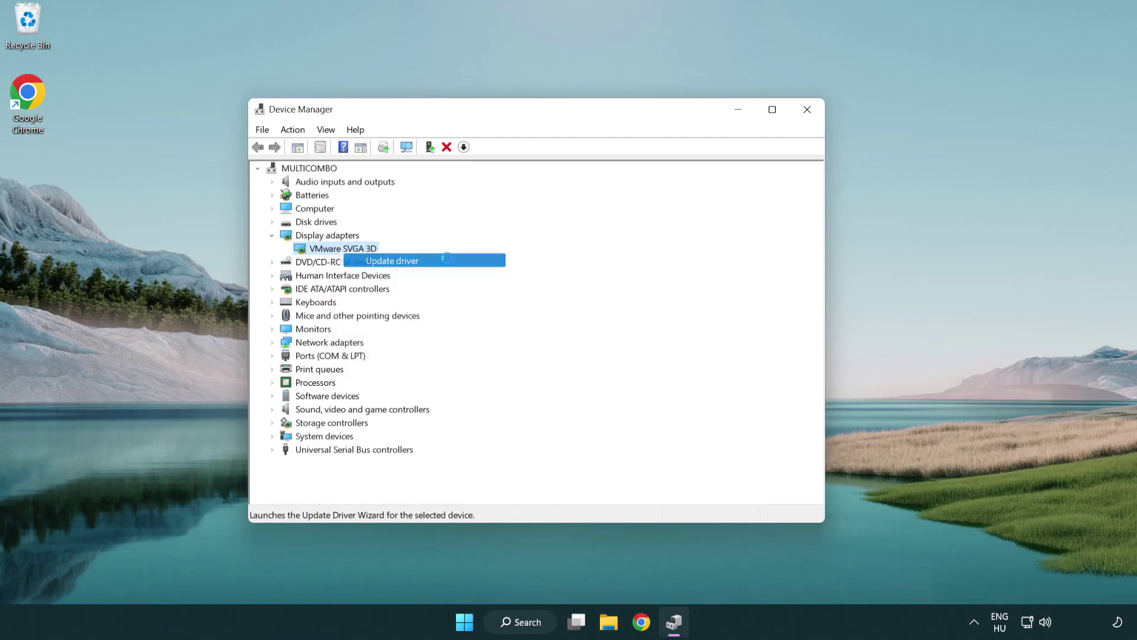
pyautogui.moveTo(471, 177); pyautogui.dragTo(493, 171)
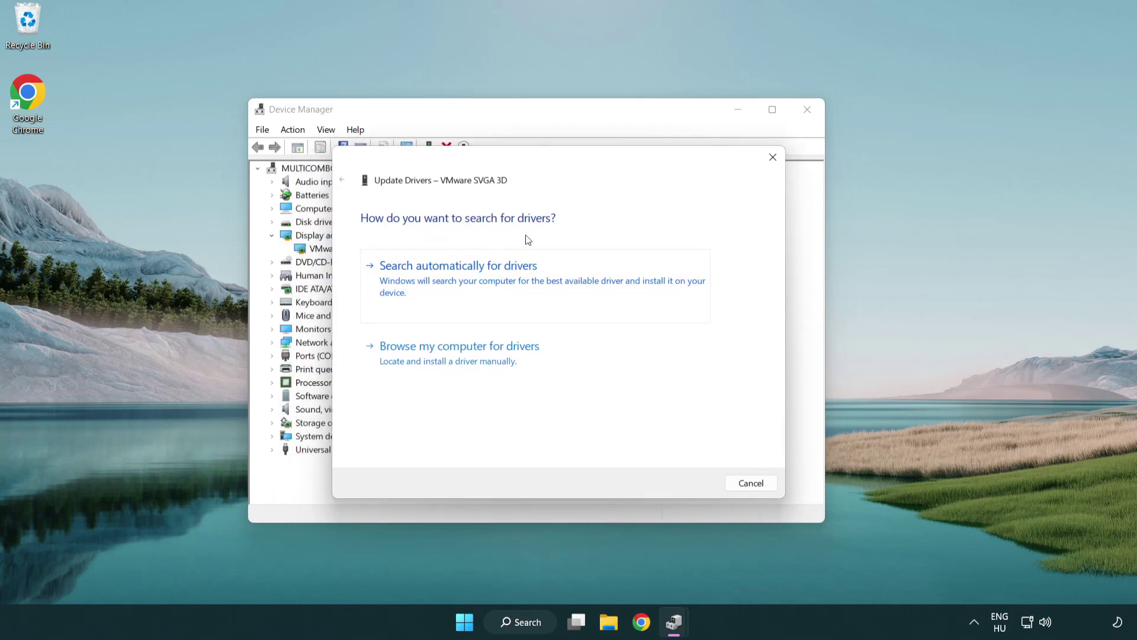
pyautogui.click(500, 278)
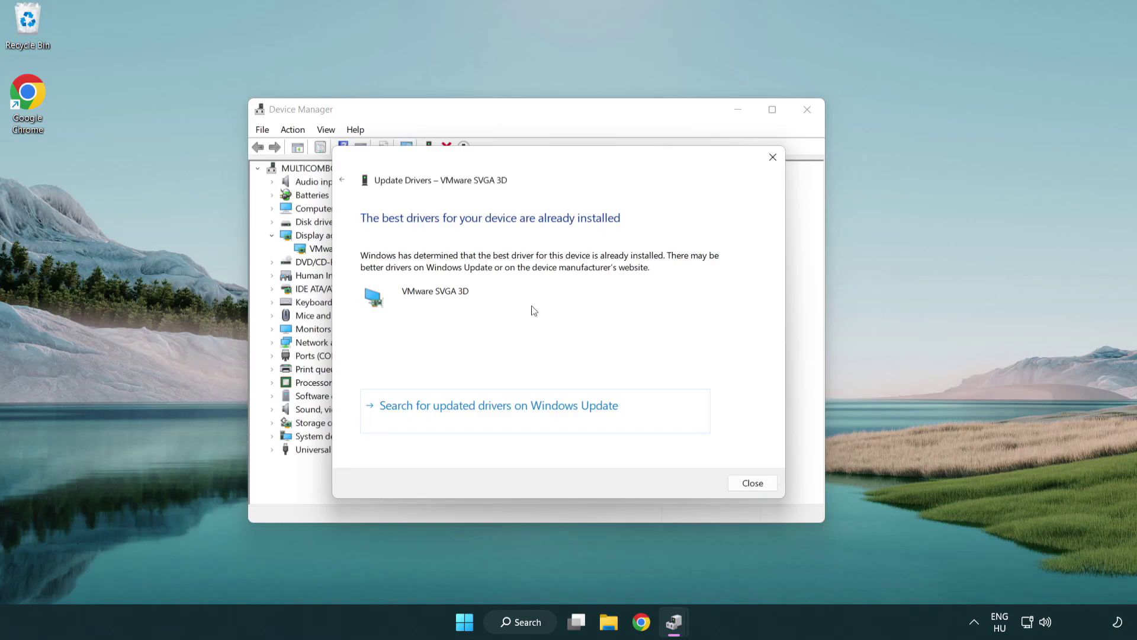
pyautogui.click(752, 483)
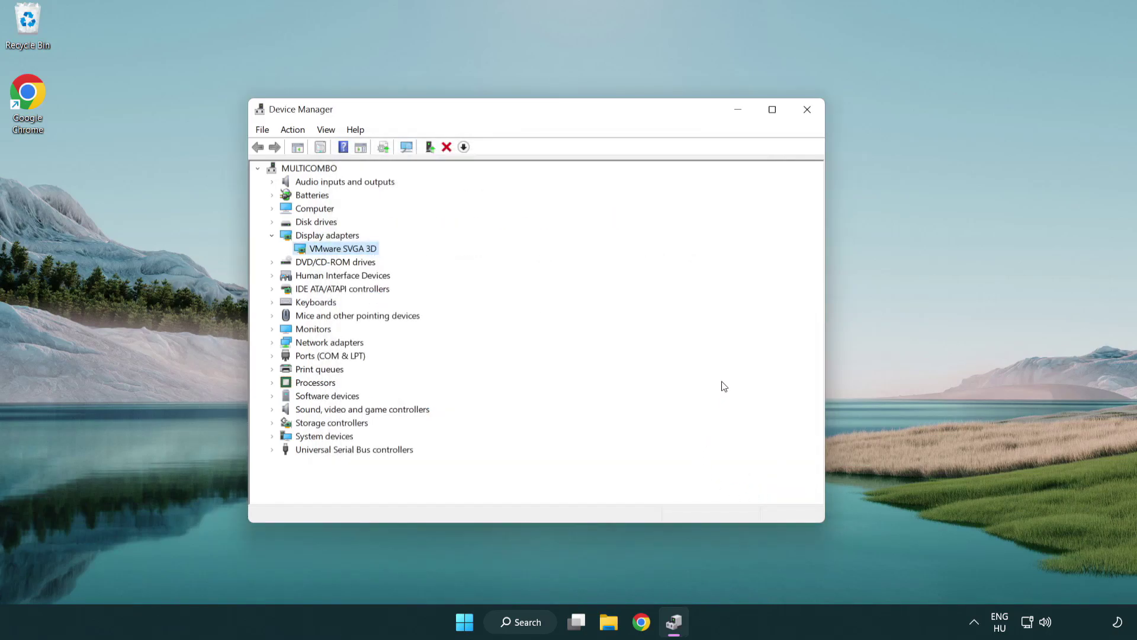
# Step: Close Device Manager, then run a Windows Update check confirming the PC is up to date
pyautogui.click(811, 114)
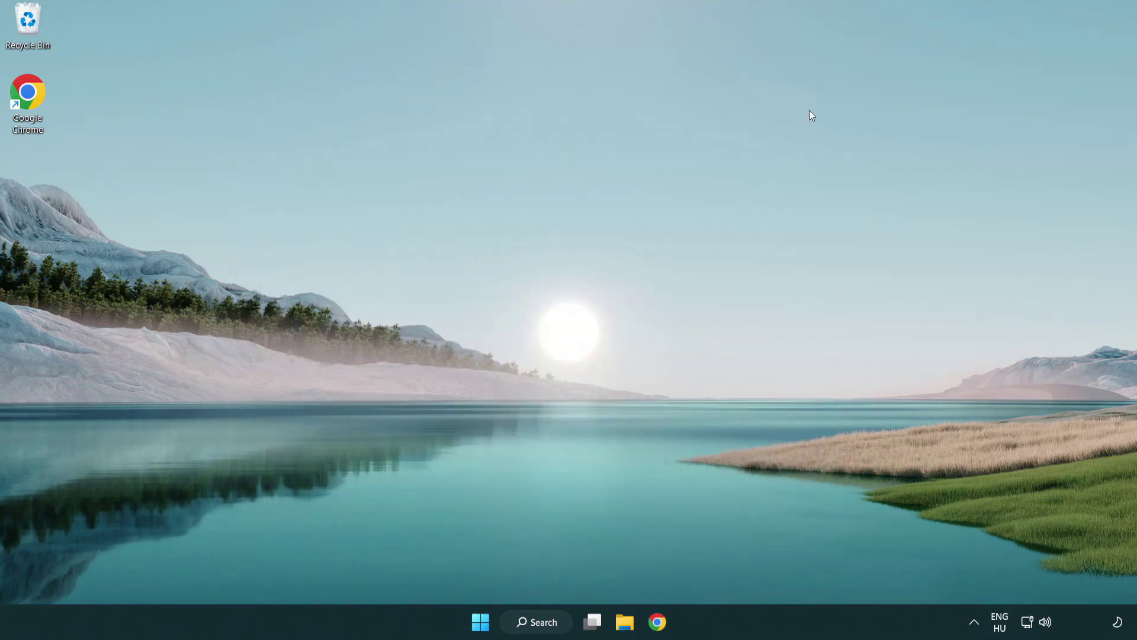
pyautogui.click(546, 620)
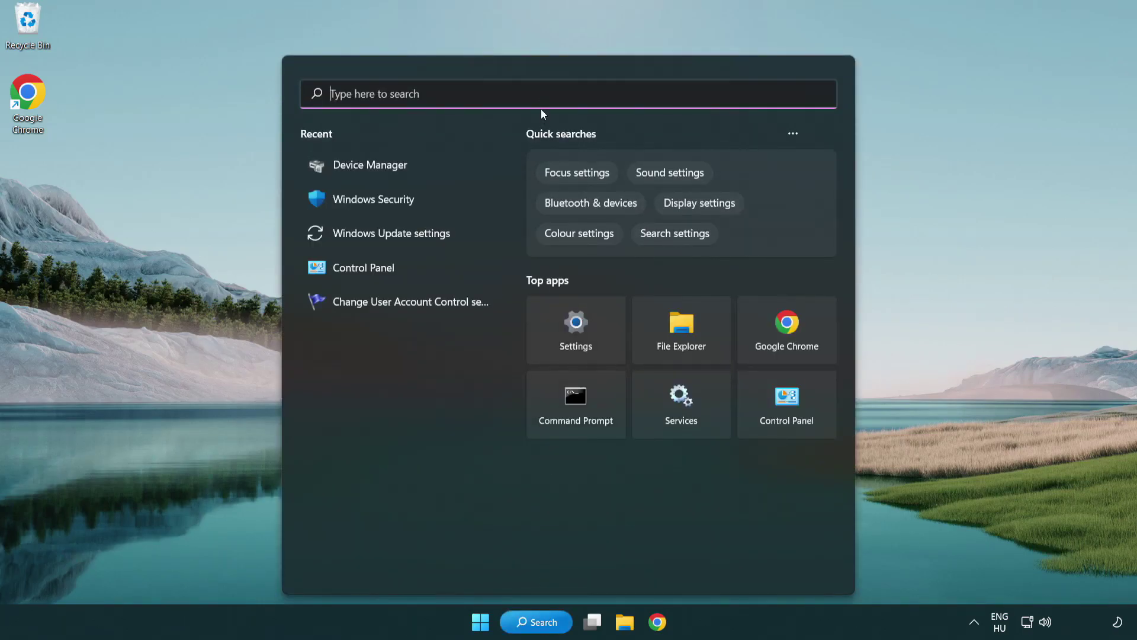
pyautogui.write('update')
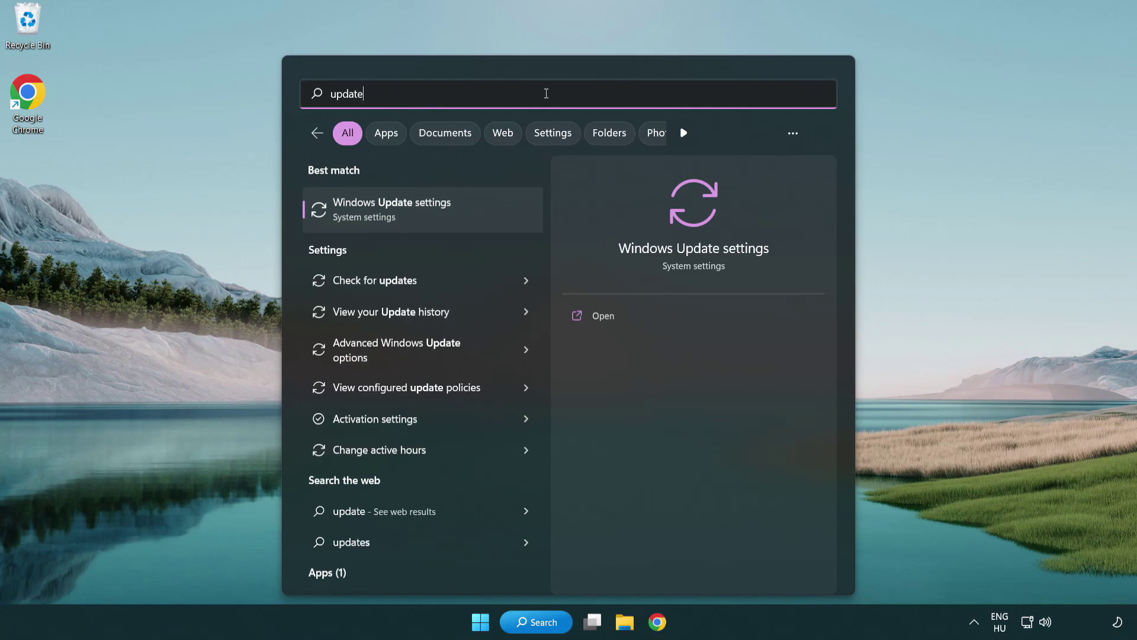
pyautogui.click(443, 214)
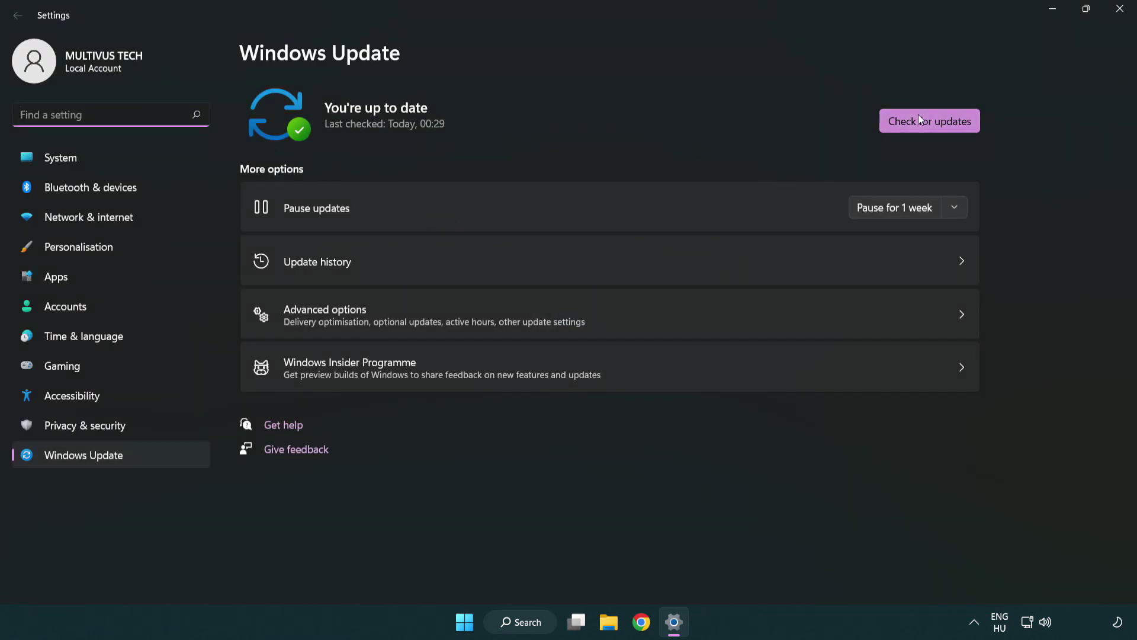
pyautogui.click(950, 130)
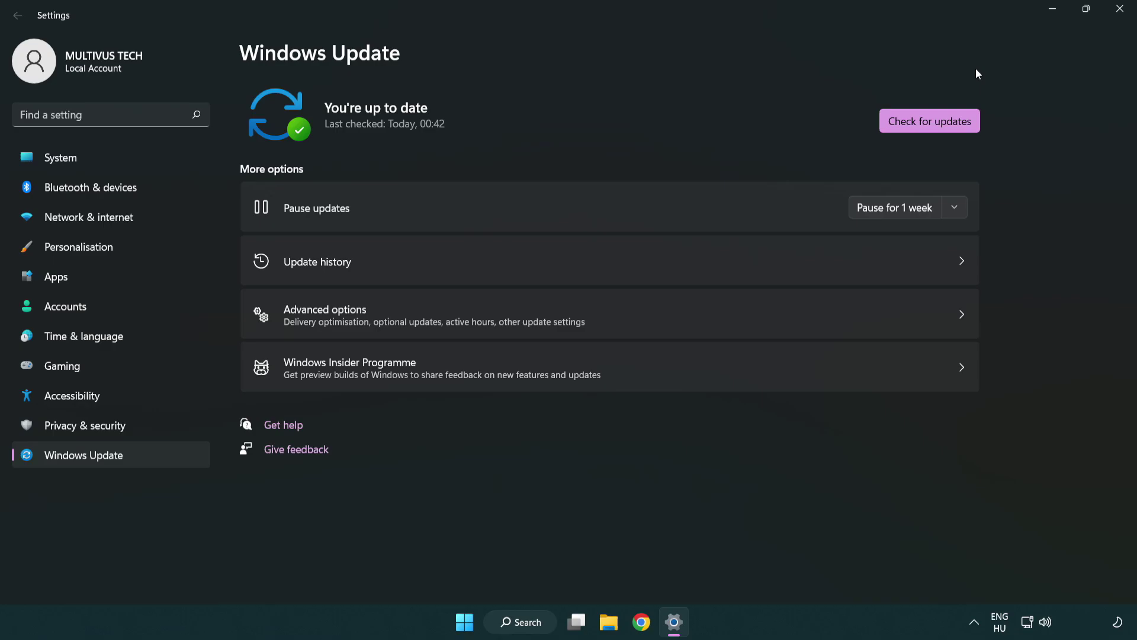
pyautogui.click(1115, 17)
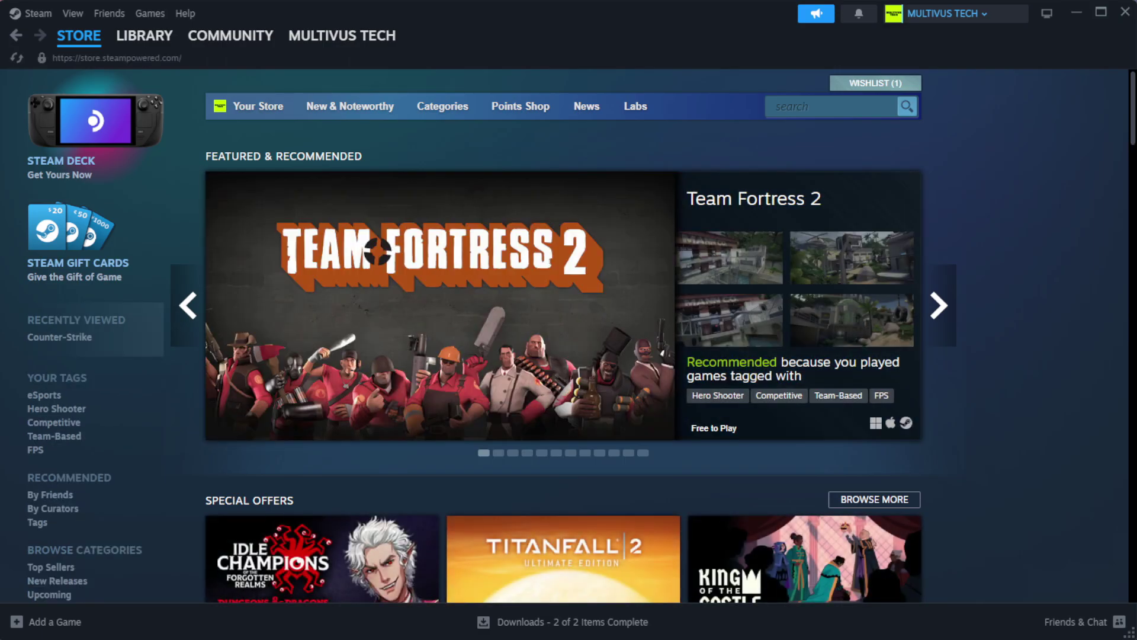
# Step: Verify the integrity of YOUR NOT WORKING GAME's files in Steam, validating all 1039 files
pyautogui.moveTo(137, 41)
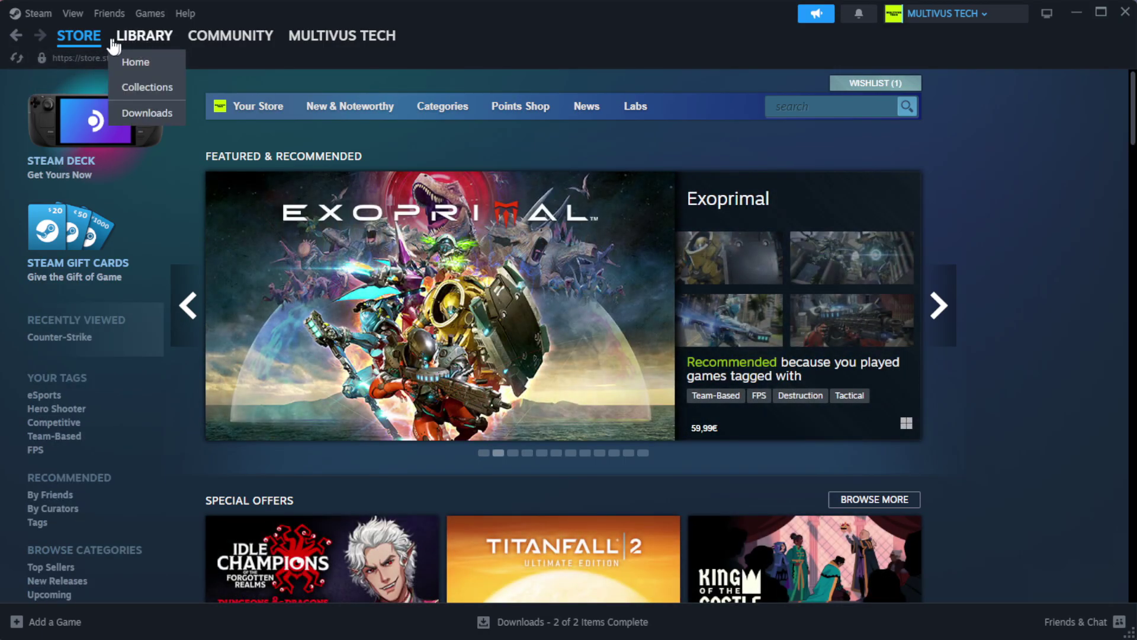
pyautogui.click(164, 62)
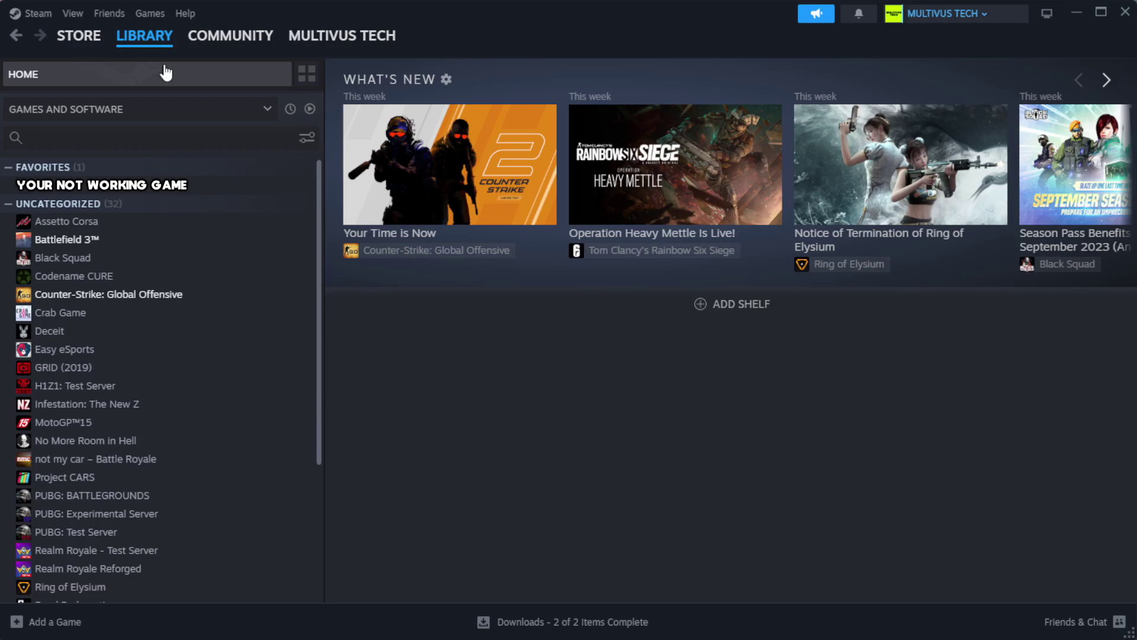
pyautogui.rightClick(281, 188)
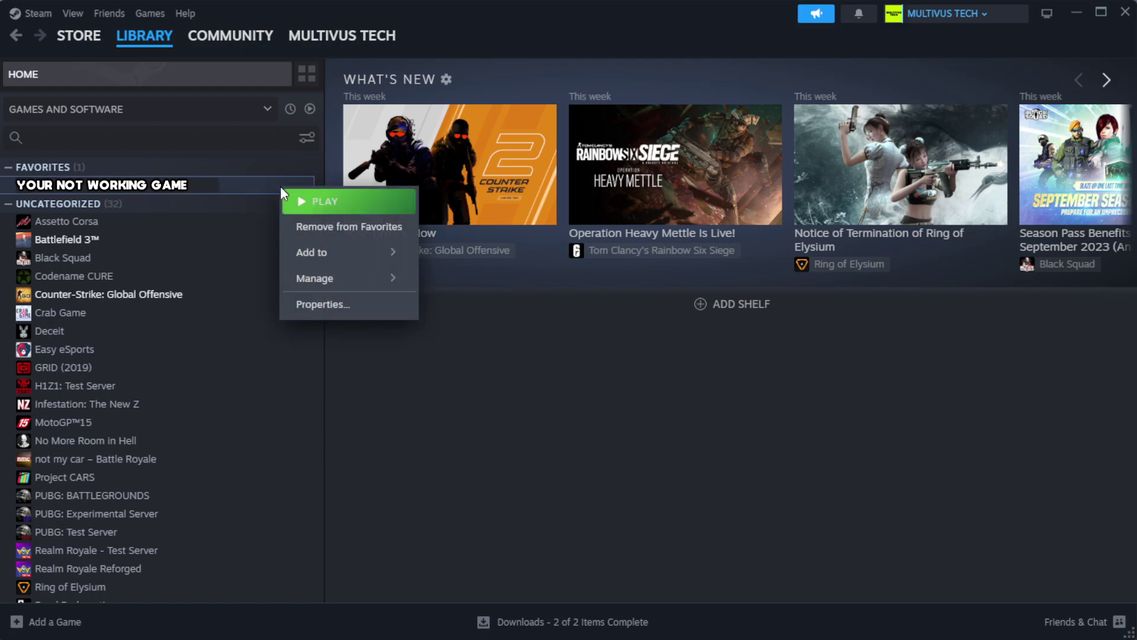
pyautogui.click(360, 311)
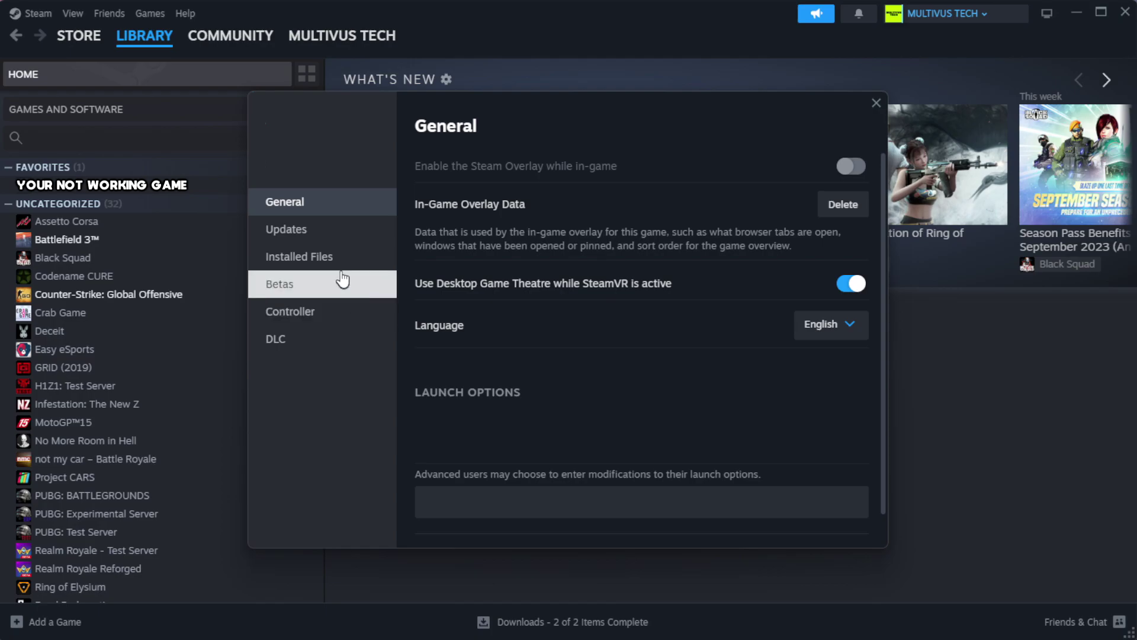
pyautogui.click(374, 270)
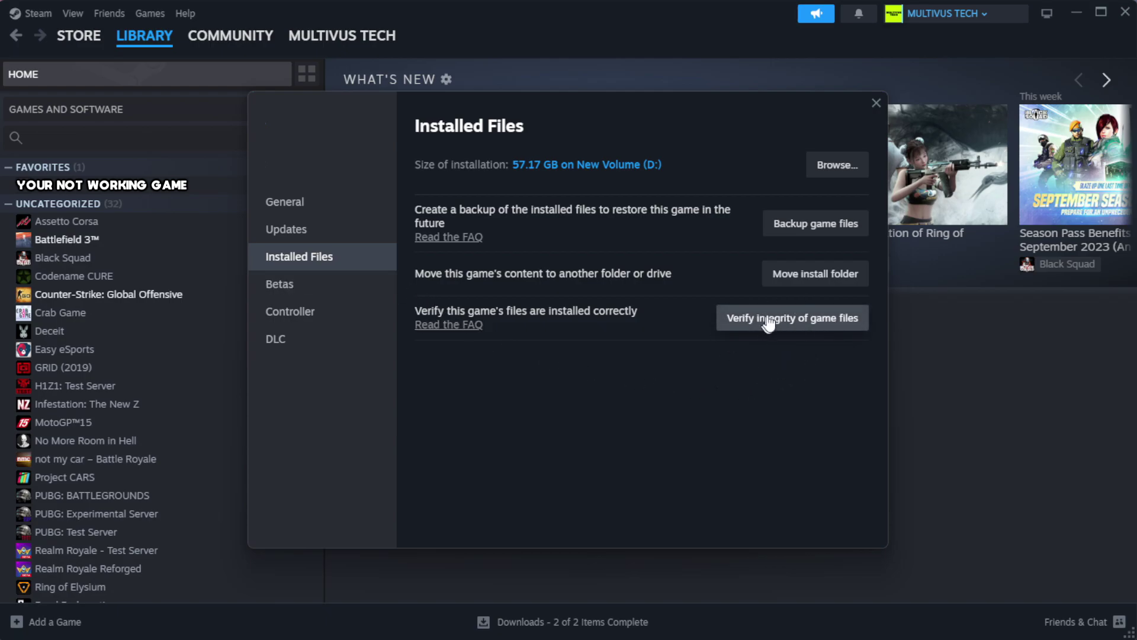
pyautogui.click(800, 323)
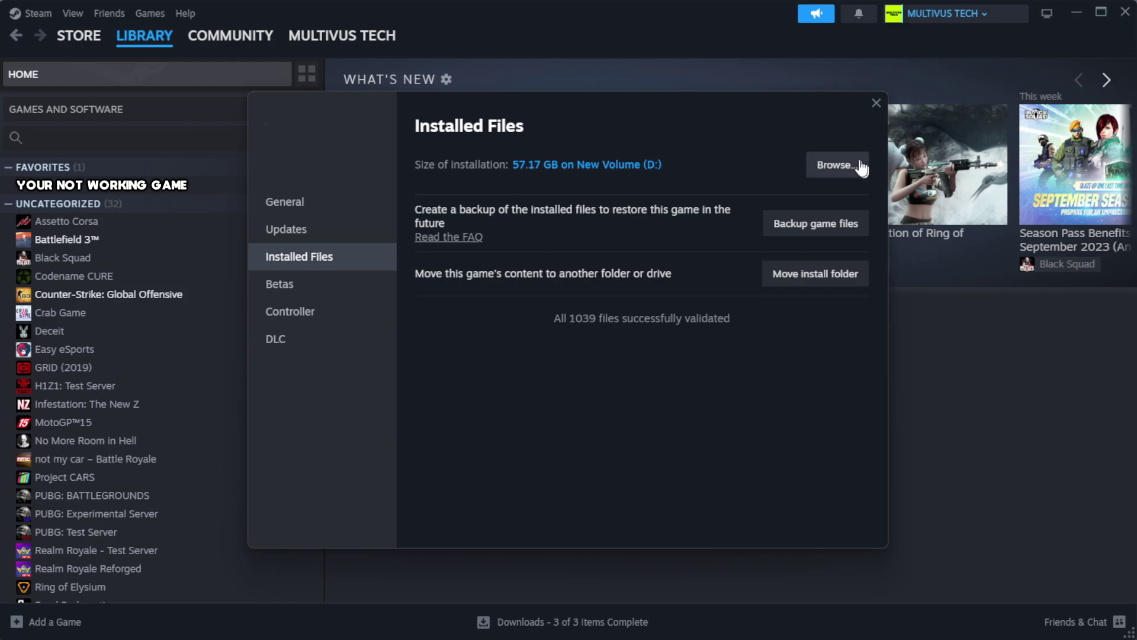
# Step: Open the Properties of the YOUR NOT WORKING GAME shortcut in its install folder
pyautogui.click(836, 172)
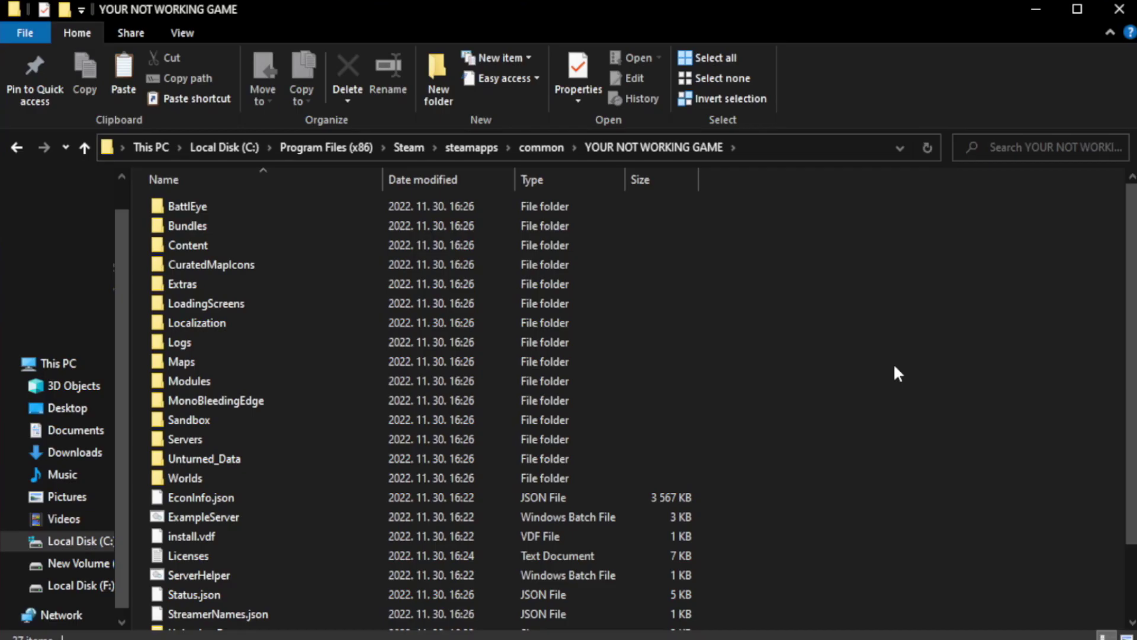
pyautogui.scroll(-2, 1135, 318)
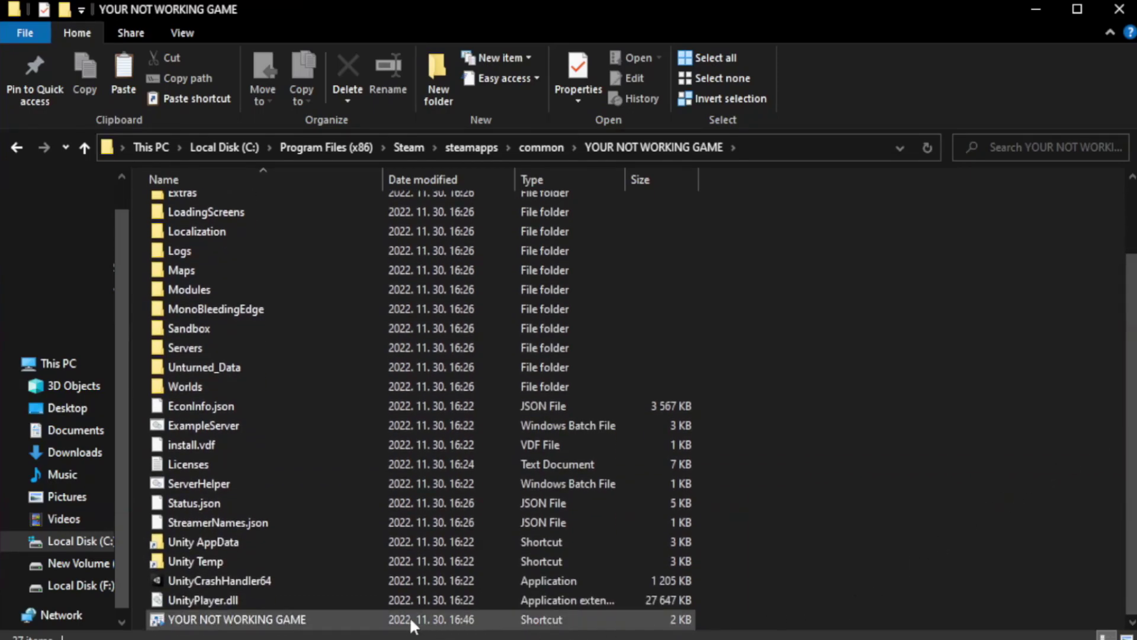
pyautogui.click(415, 619)
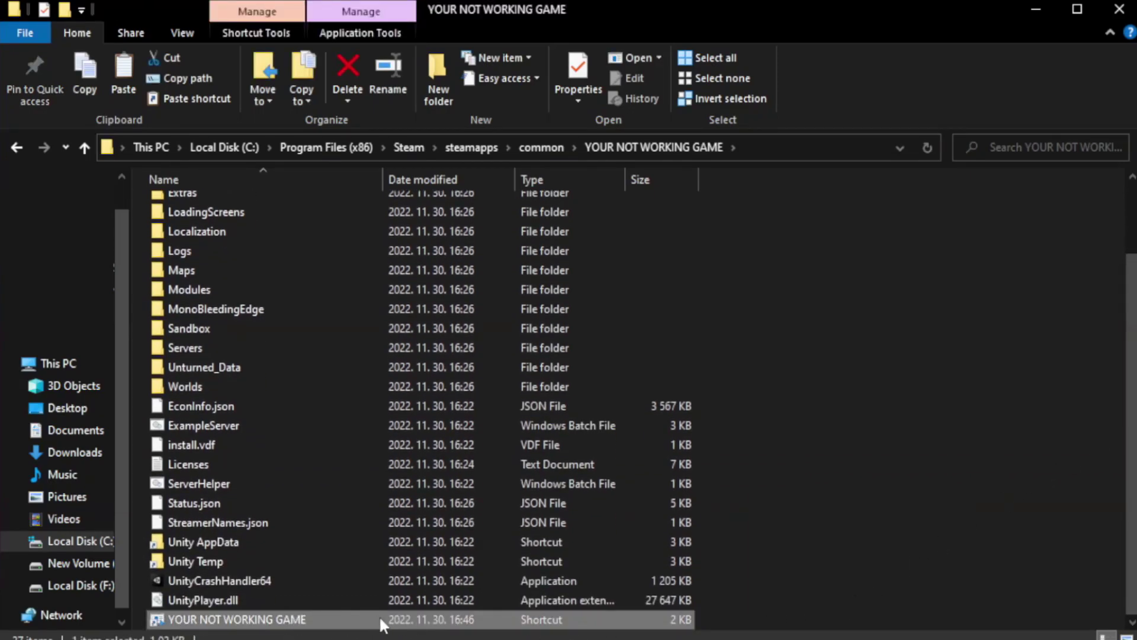
pyautogui.rightClick(379, 622)
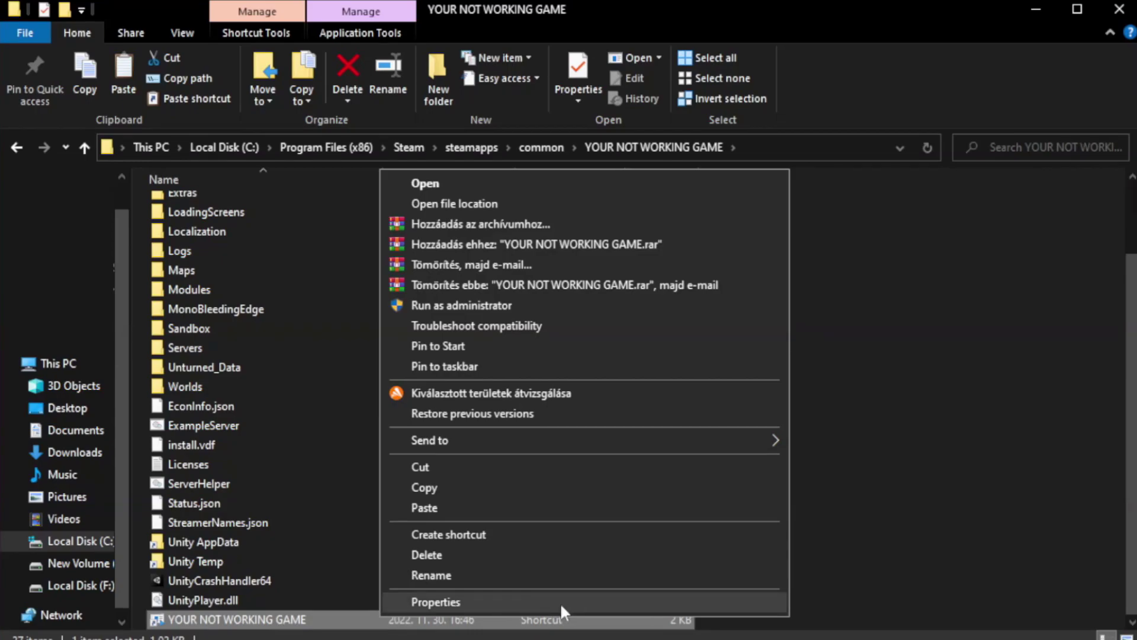
pyautogui.click(581, 603)
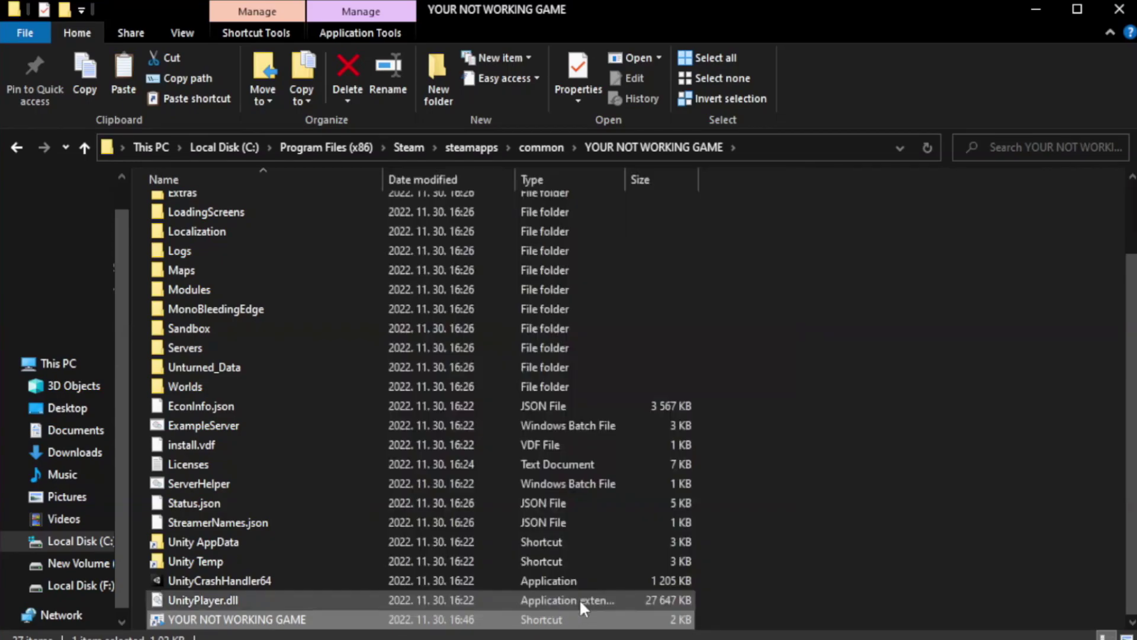
pyautogui.moveTo(568, 318); pyautogui.dragTo(571, 116)
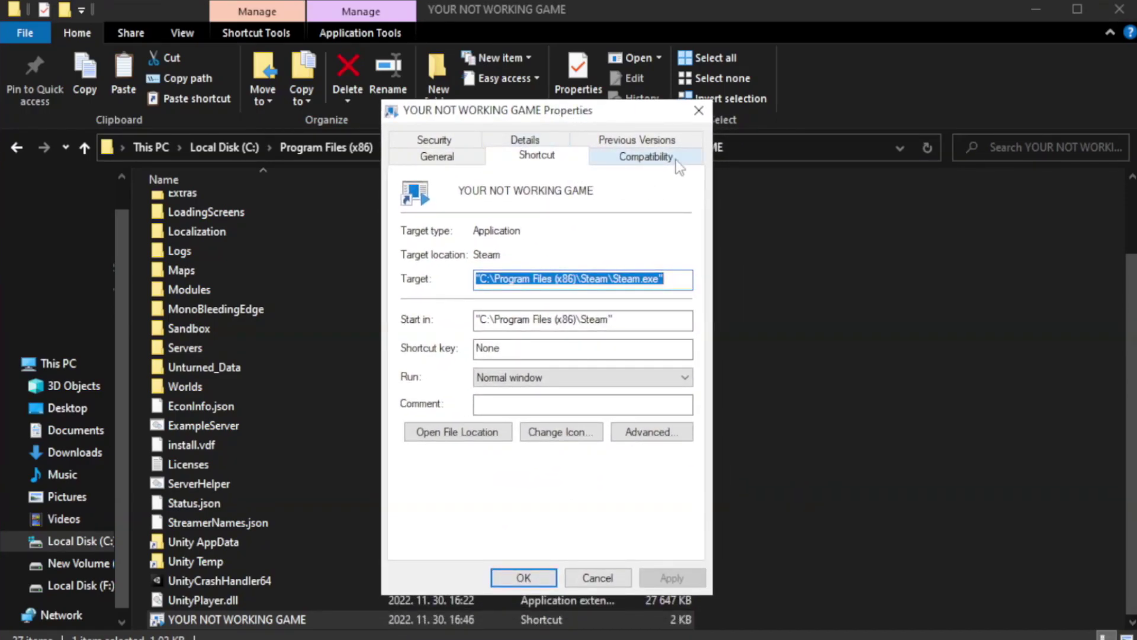
# Step: Set Windows 8 compatibility mode and Run as administrator on the shortcut, and apply
pyautogui.click(640, 158)
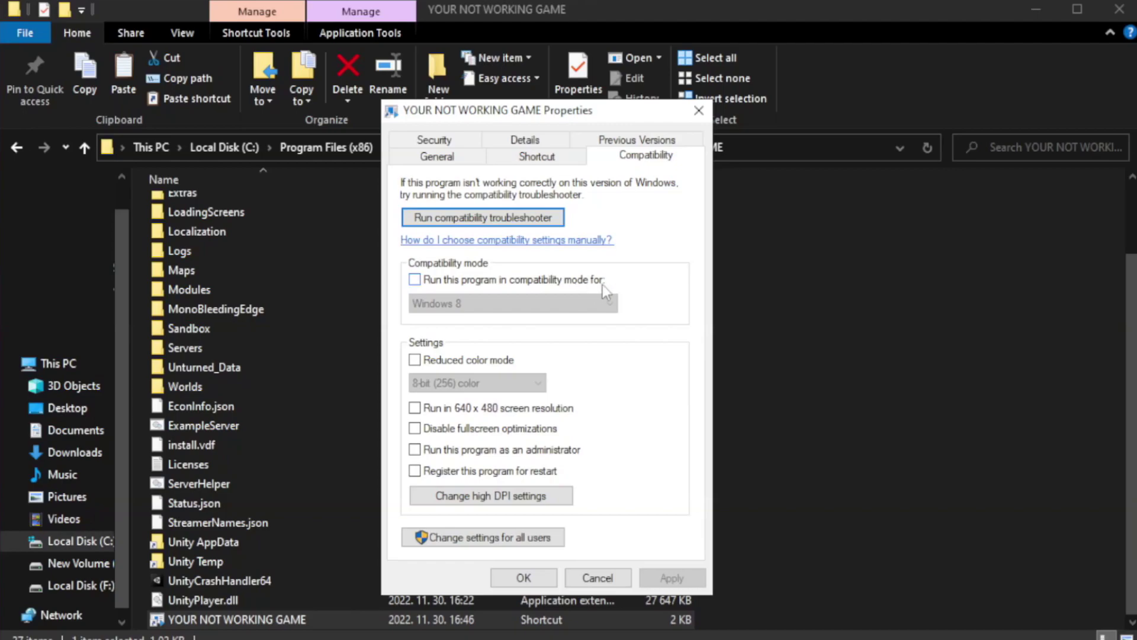
pyautogui.click(451, 285)
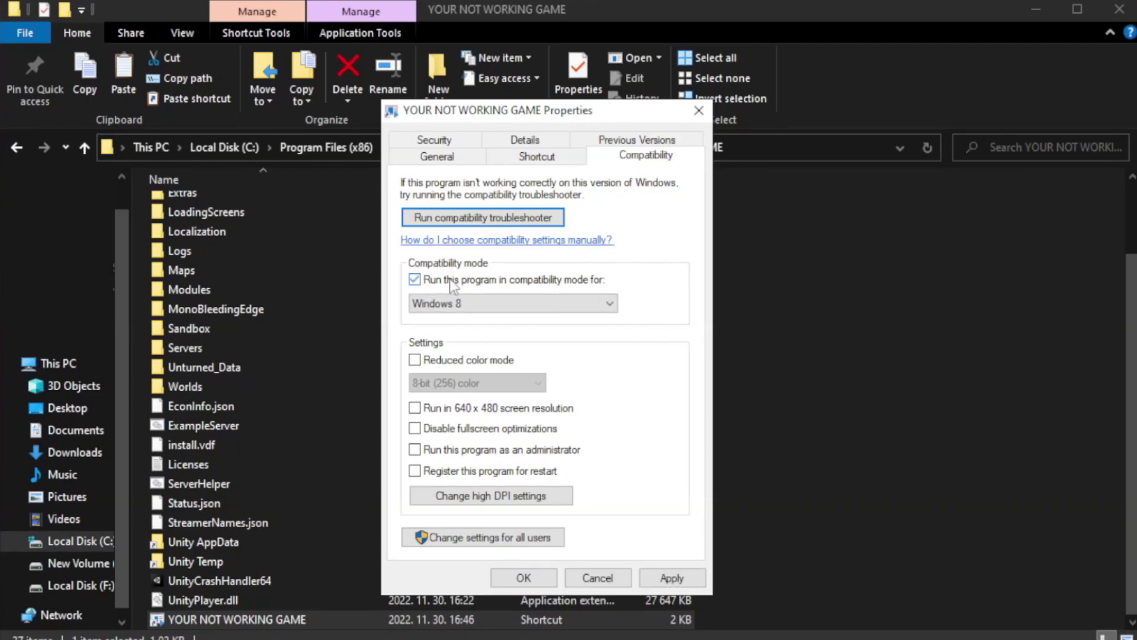
pyautogui.click(501, 302)
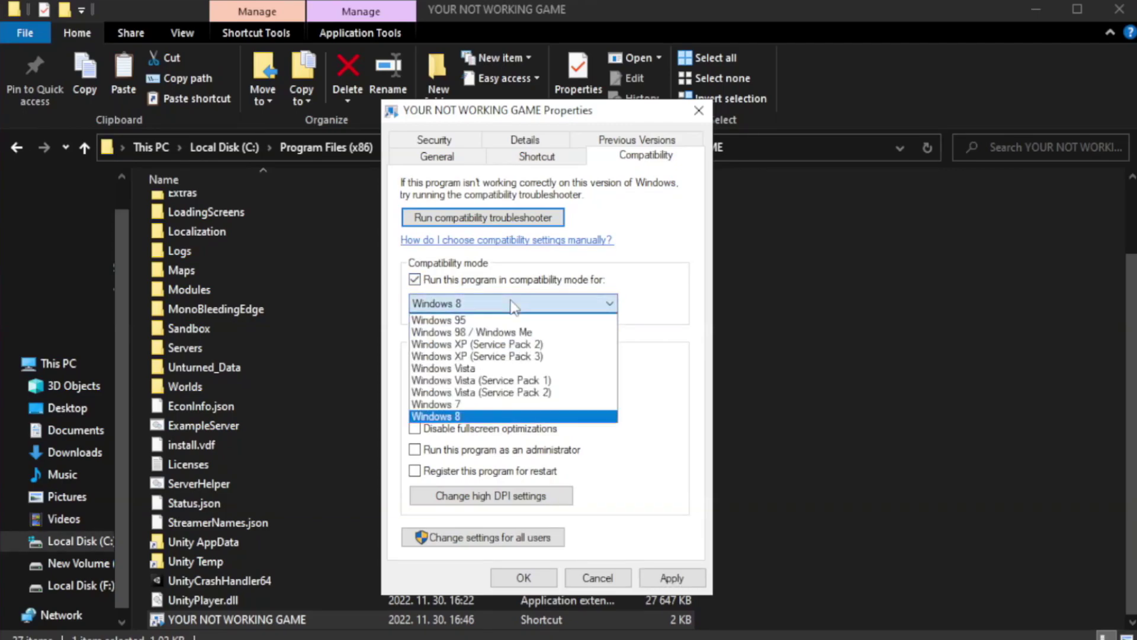
pyautogui.click(482, 417)
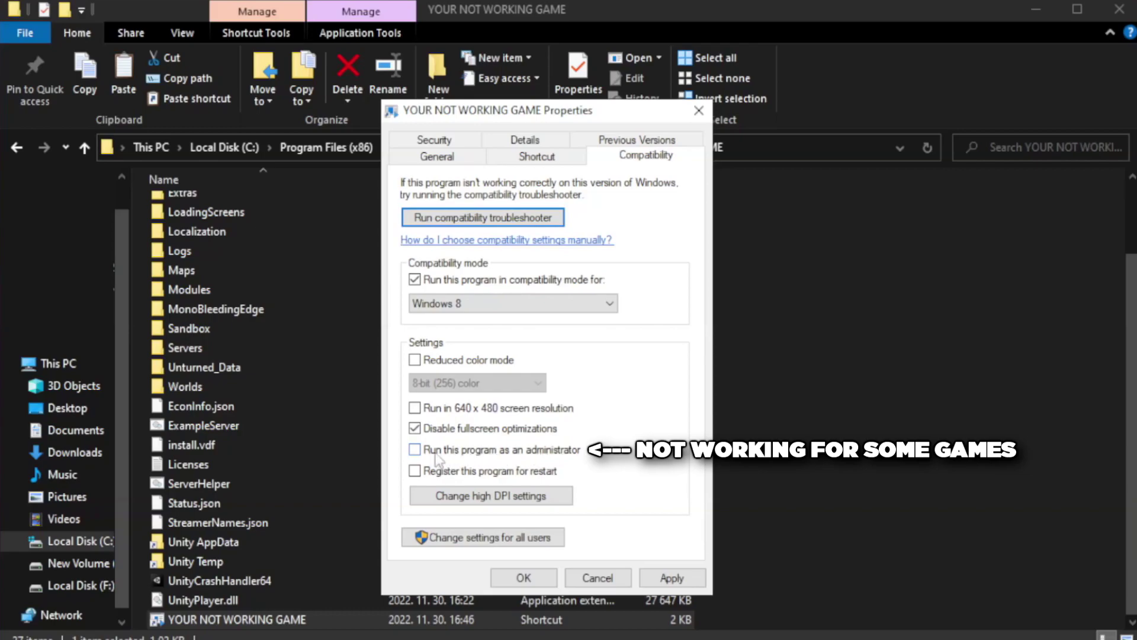
pyautogui.click(449, 459)
pyautogui.click(672, 578)
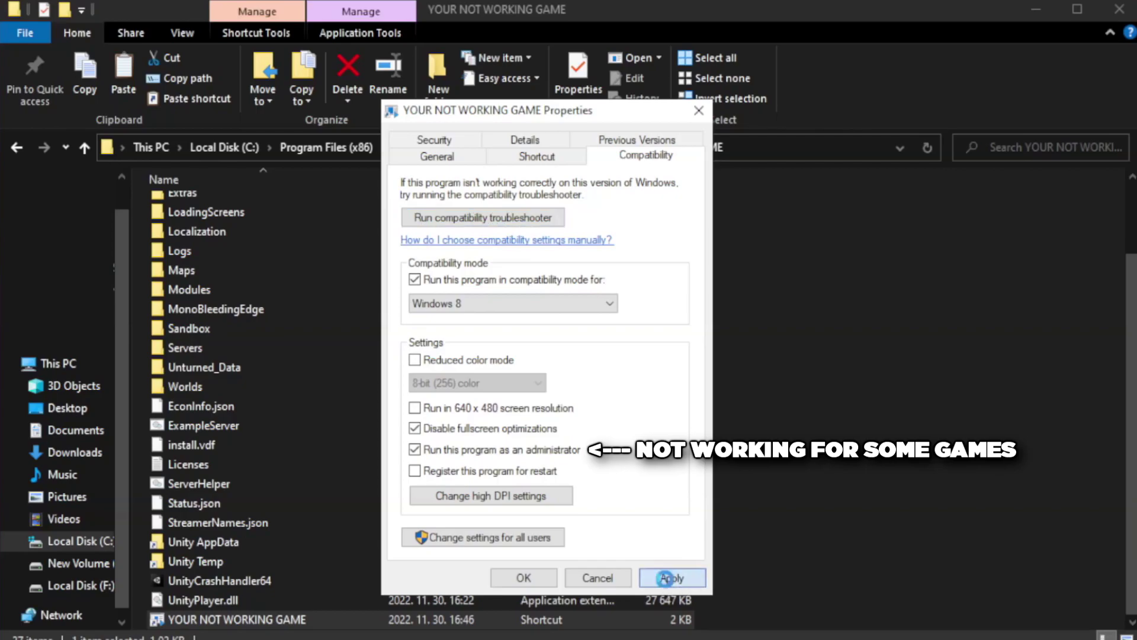
pyautogui.click(522, 582)
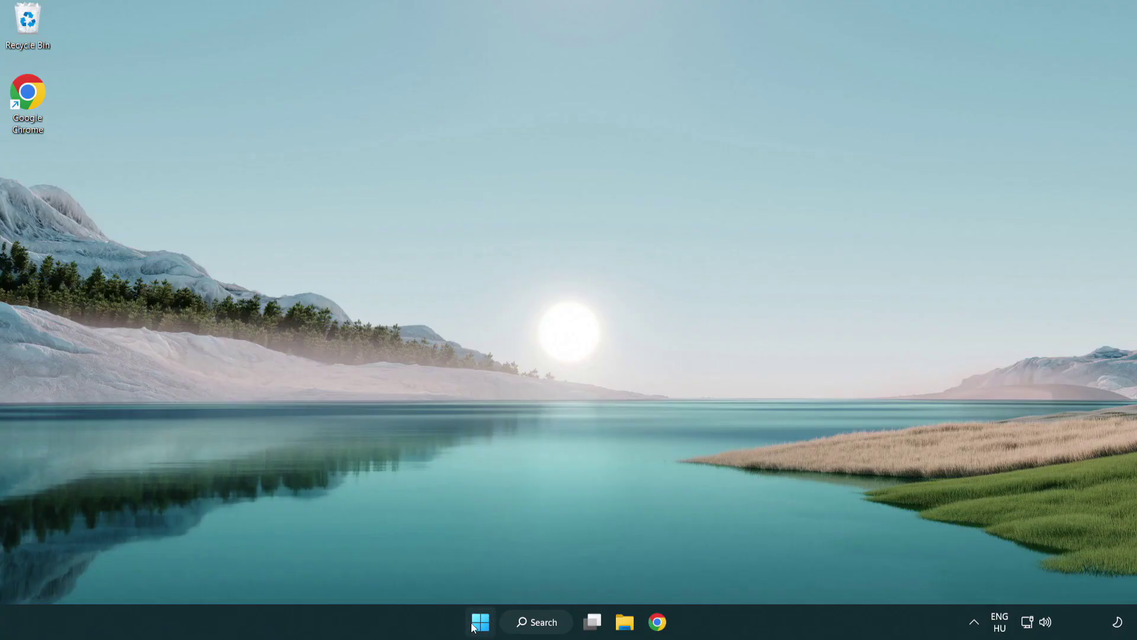
# Step: Open Task Manager from the Win+X menu and show the Startup apps list
pyautogui.rightClick(481, 626)
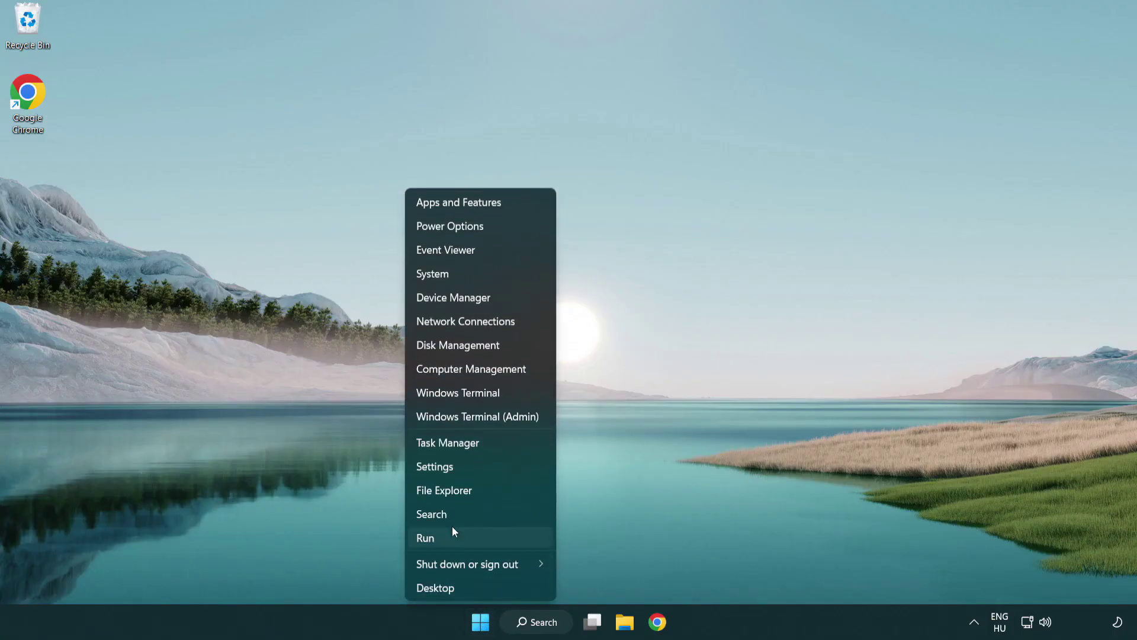
pyautogui.click(503, 445)
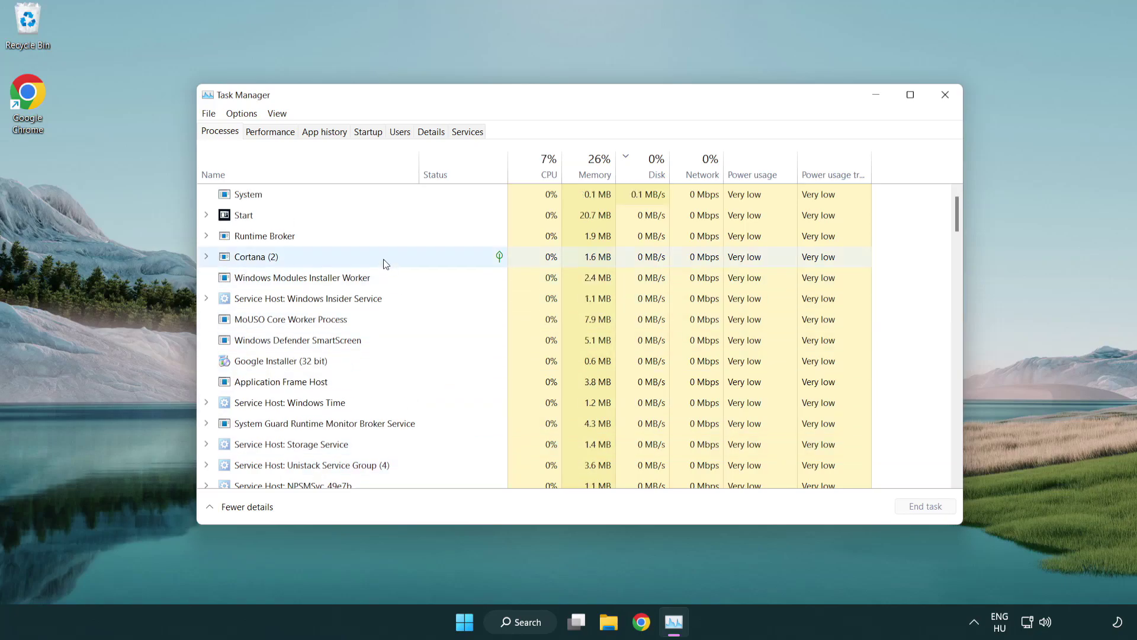
pyautogui.click(369, 133)
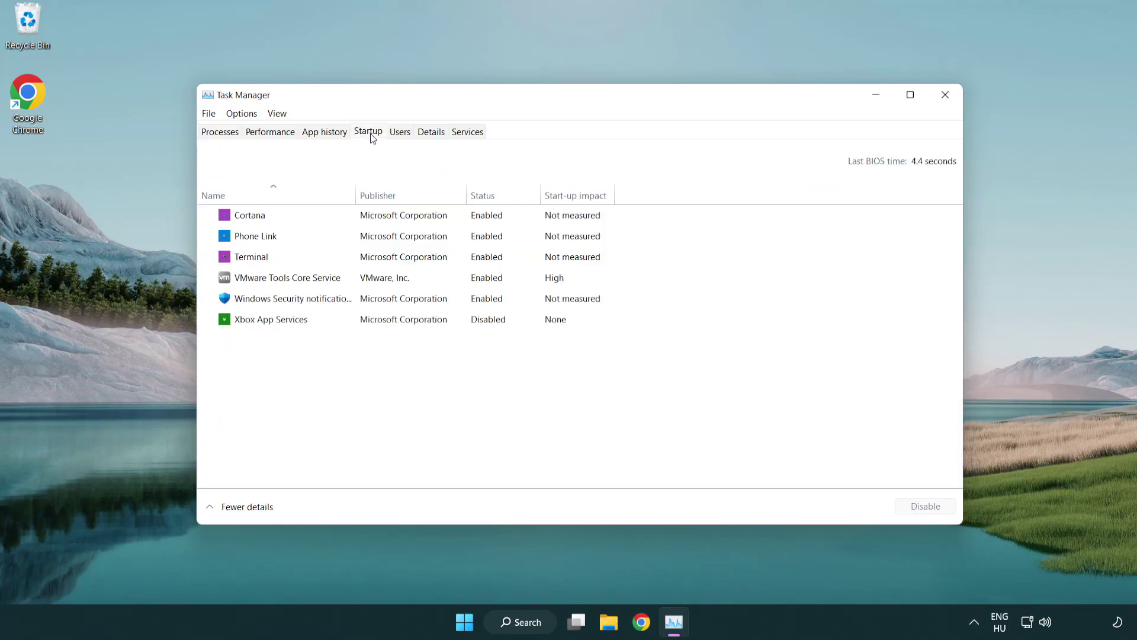
# Step: Disable Terminal, Phone Link, Cortana and Windows Security notification at startup, then close Task Manager
pyautogui.click(373, 260)
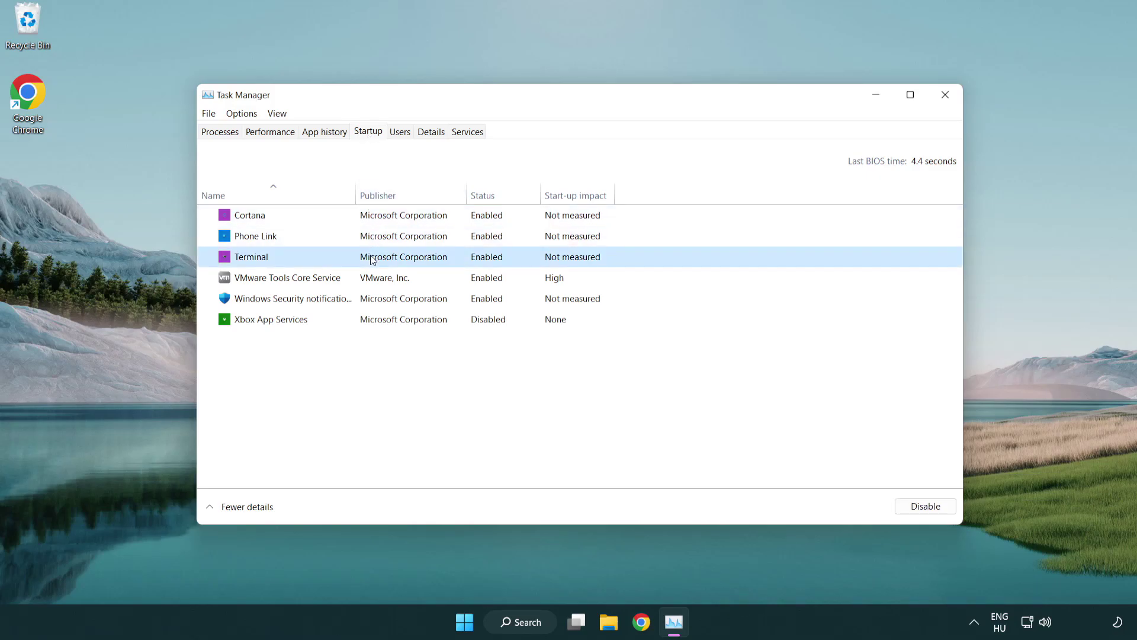
pyautogui.click(906, 506)
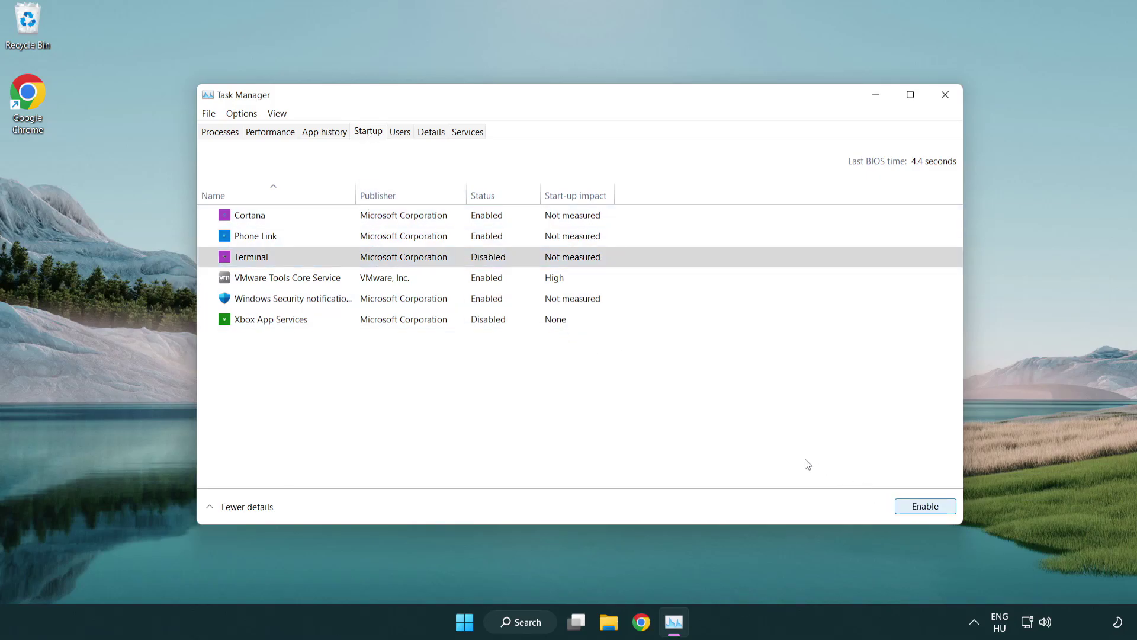
pyautogui.click(474, 240)
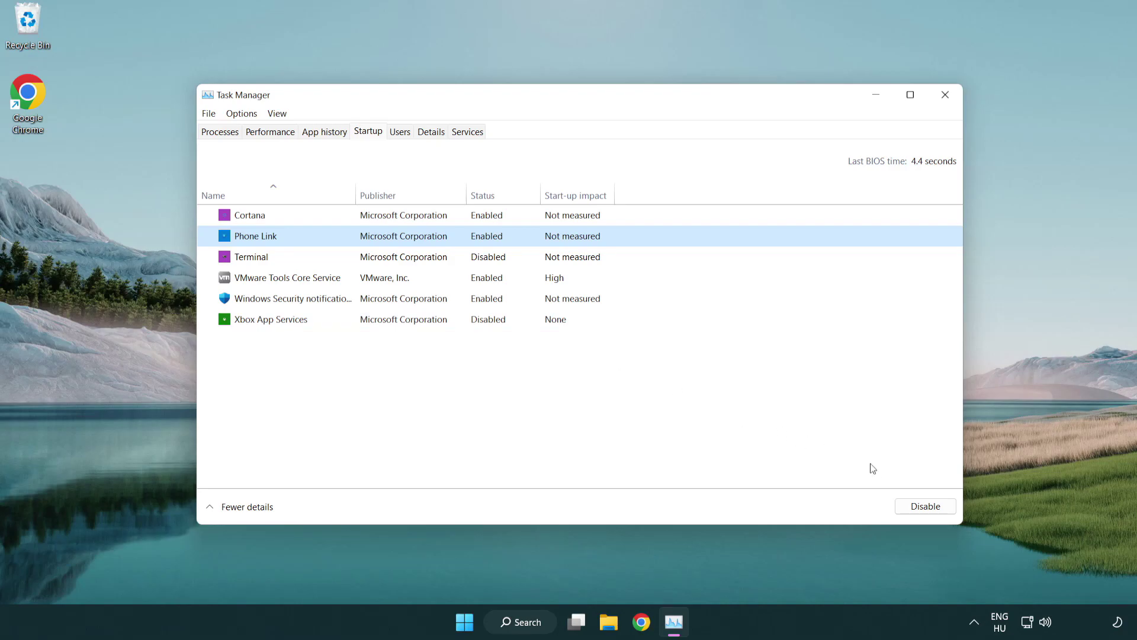
pyautogui.click(925, 508)
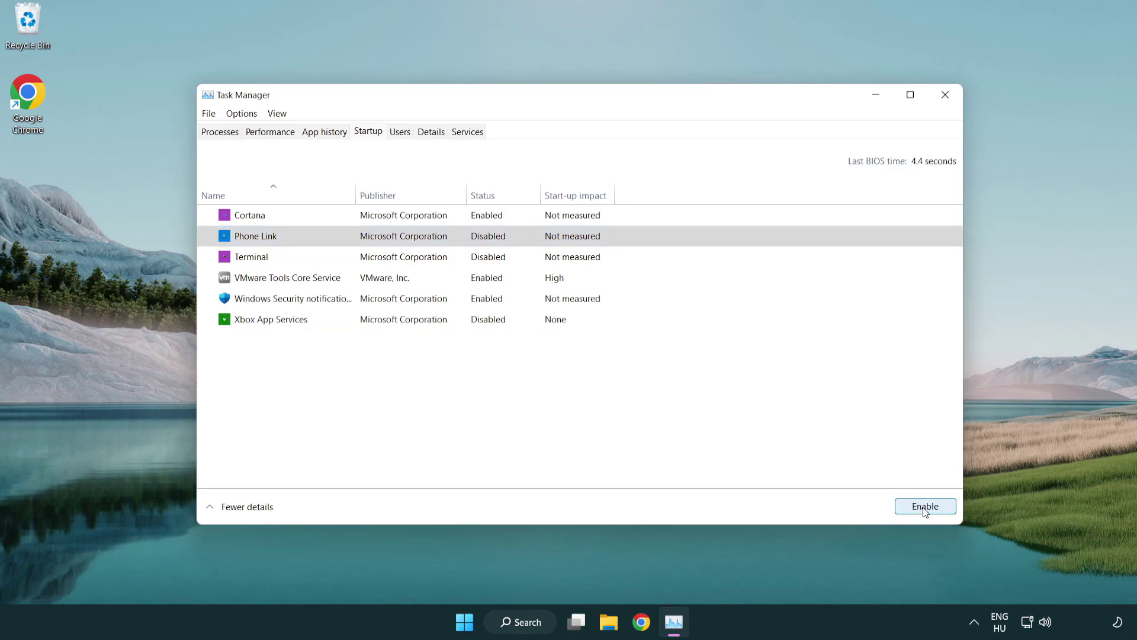
pyautogui.click(407, 222)
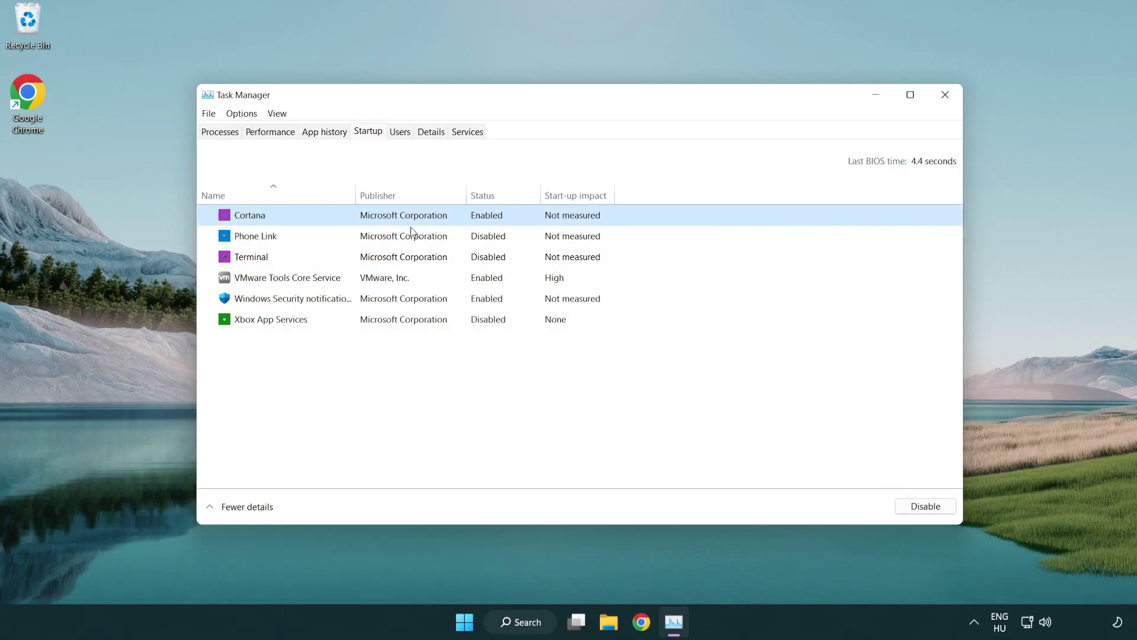
pyautogui.click(906, 504)
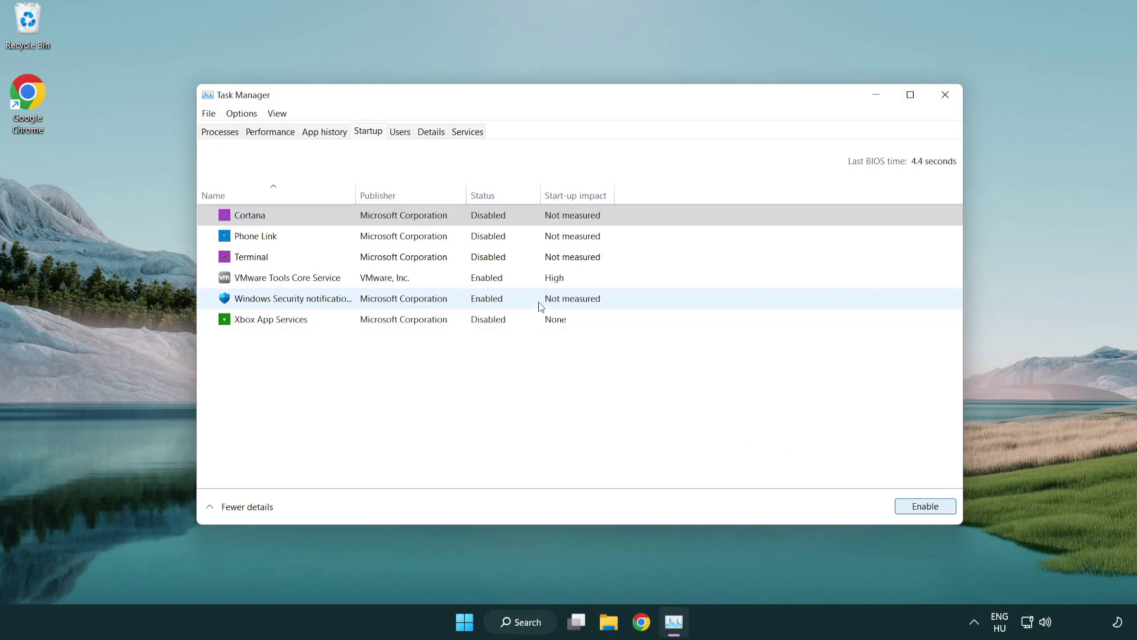
pyautogui.click(542, 303)
pyautogui.click(898, 504)
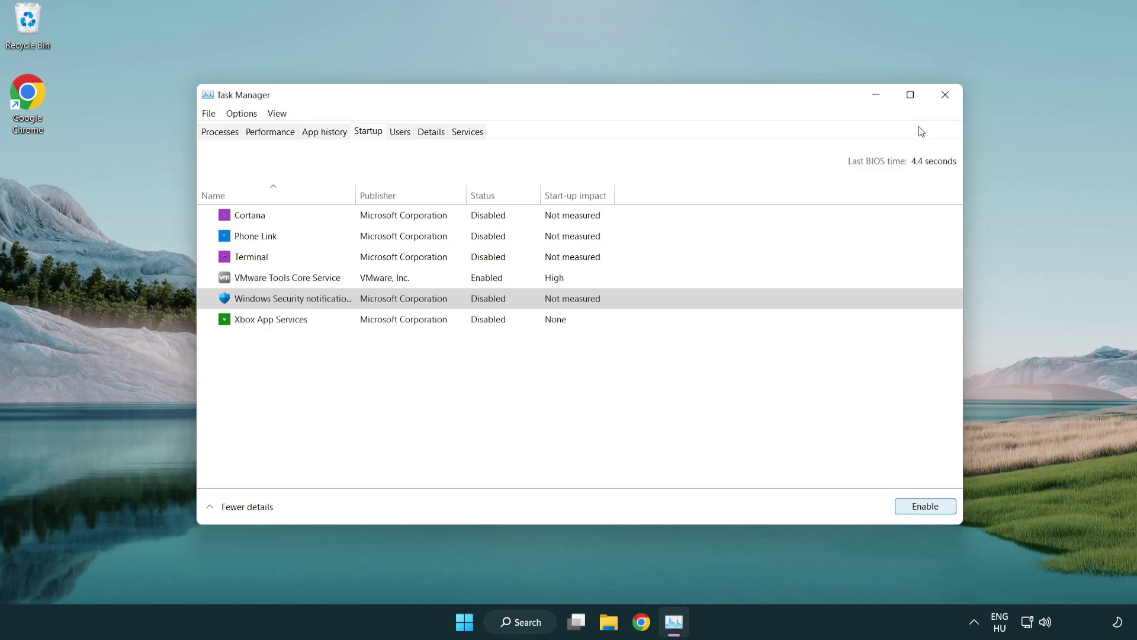
pyautogui.click(948, 102)
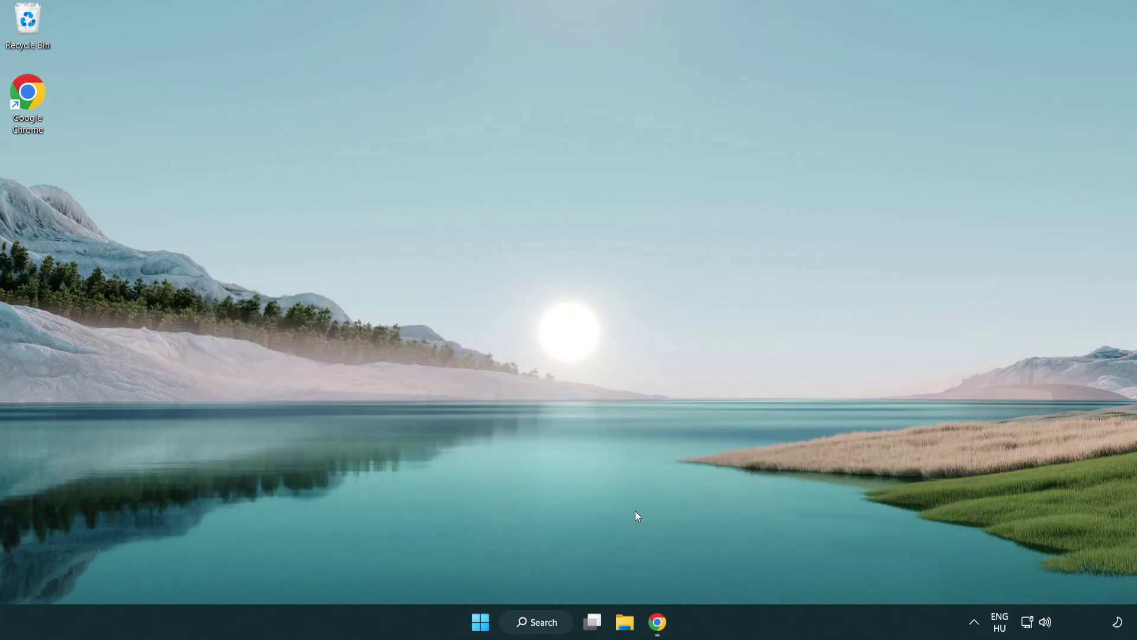
# Step: Download the DirectX End-User Runtime Web Installer (dxwebsetup.exe) from the Chrome download page
pyautogui.click(658, 622)
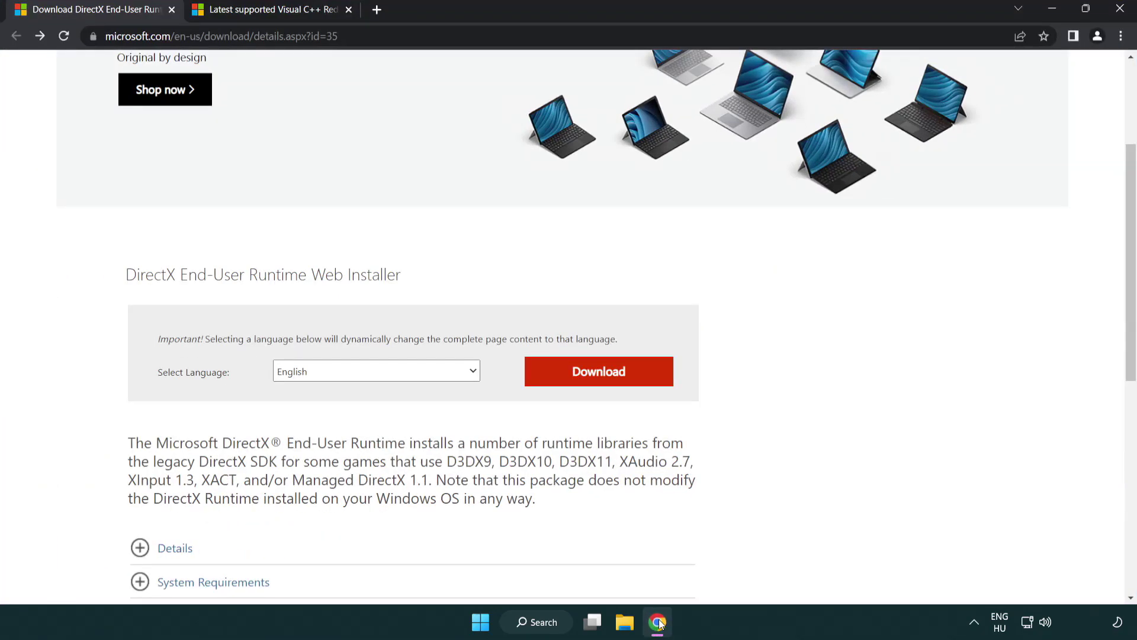
pyautogui.scroll(3, 487, 529)
pyautogui.click(70, 27)
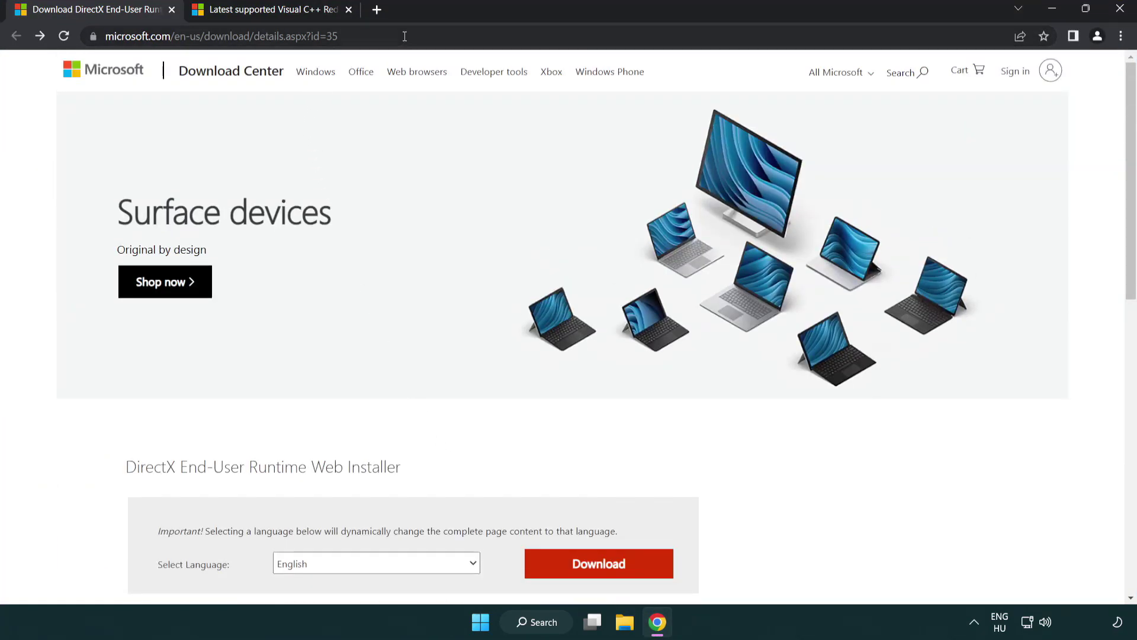
pyautogui.click(1088, 258)
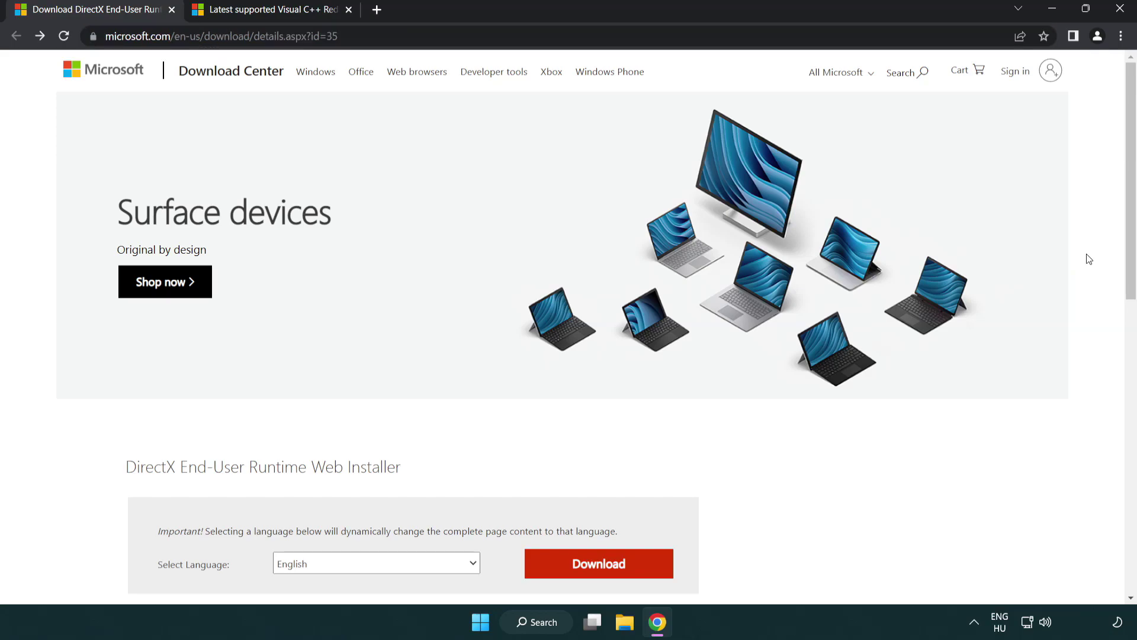
pyautogui.scroll(-3, 1130, 260)
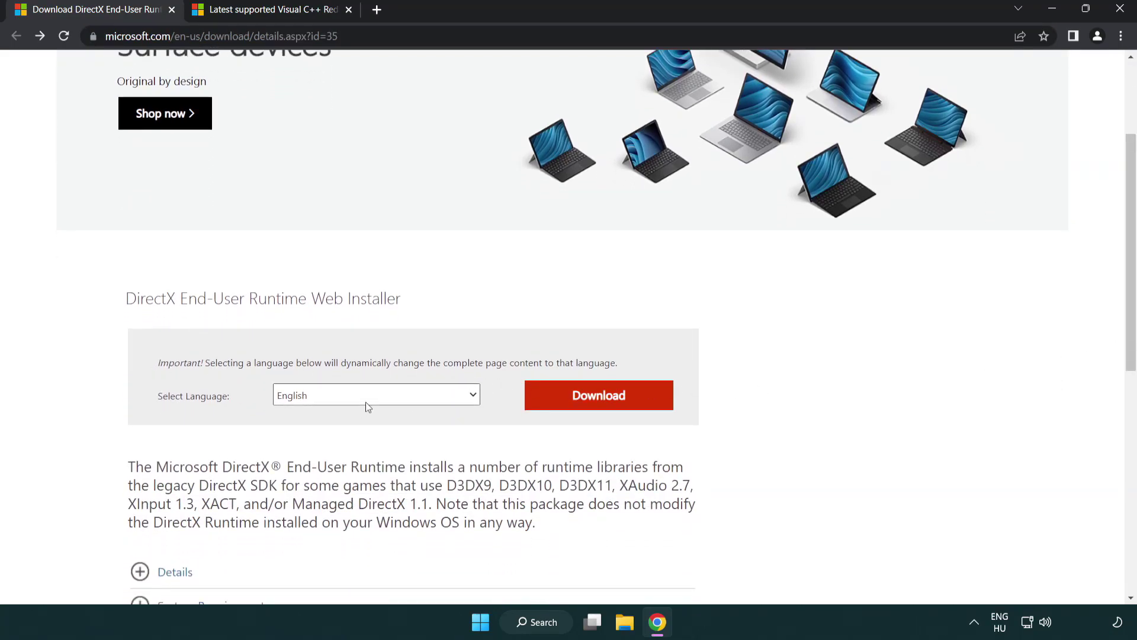
pyautogui.click(604, 407)
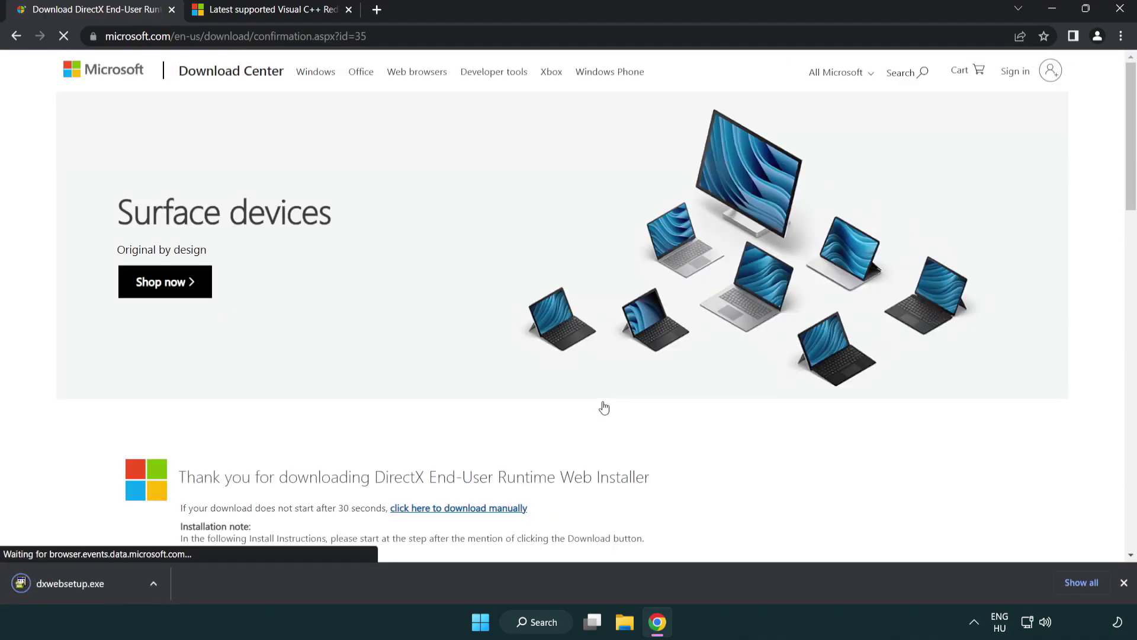
# Step: Run dxwebsetup.exe, accept the licence, skip the Bing Bar and finish DirectX setup
pyautogui.click(74, 586)
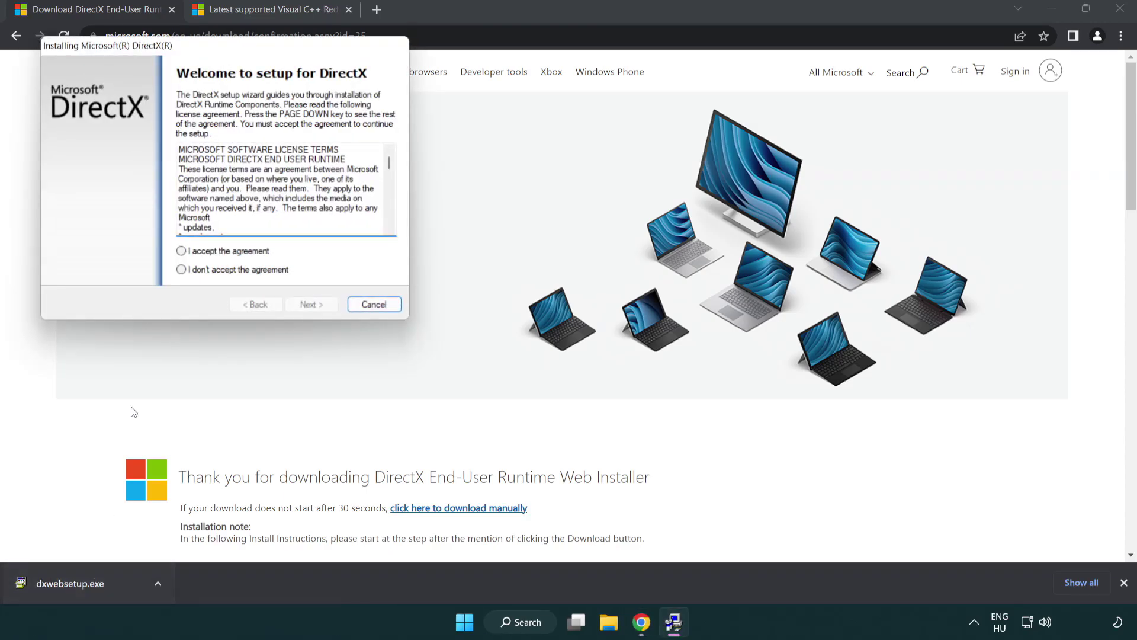
pyautogui.moveTo(173, 54); pyautogui.dragTo(500, 179)
pyautogui.moveTo(719, 289); pyautogui.dragTo(716, 351)
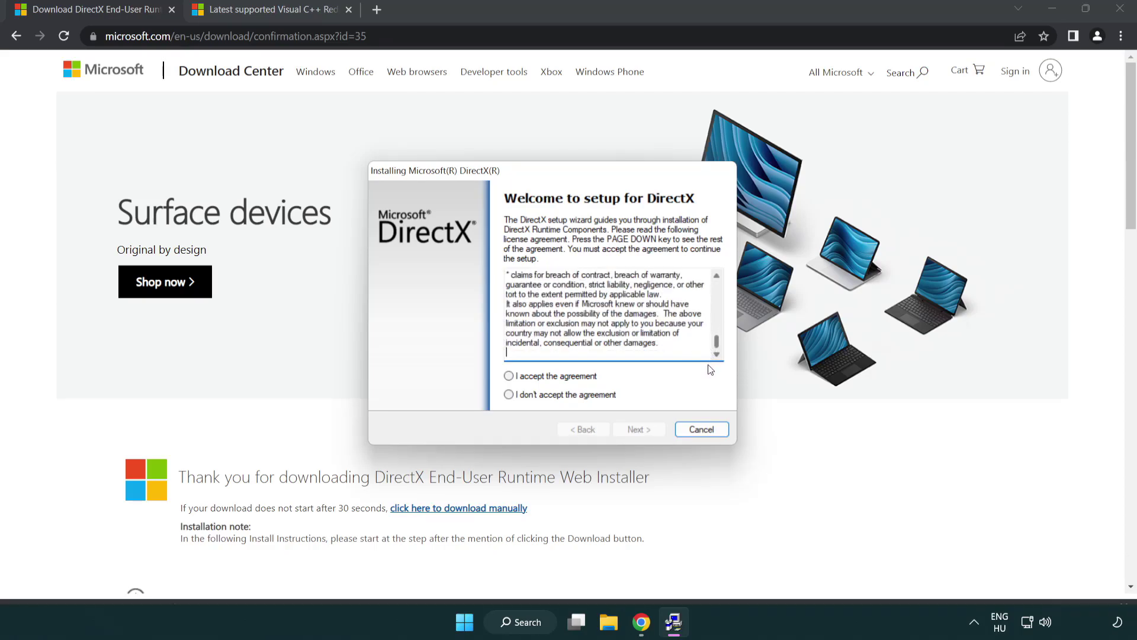
pyautogui.click(510, 378)
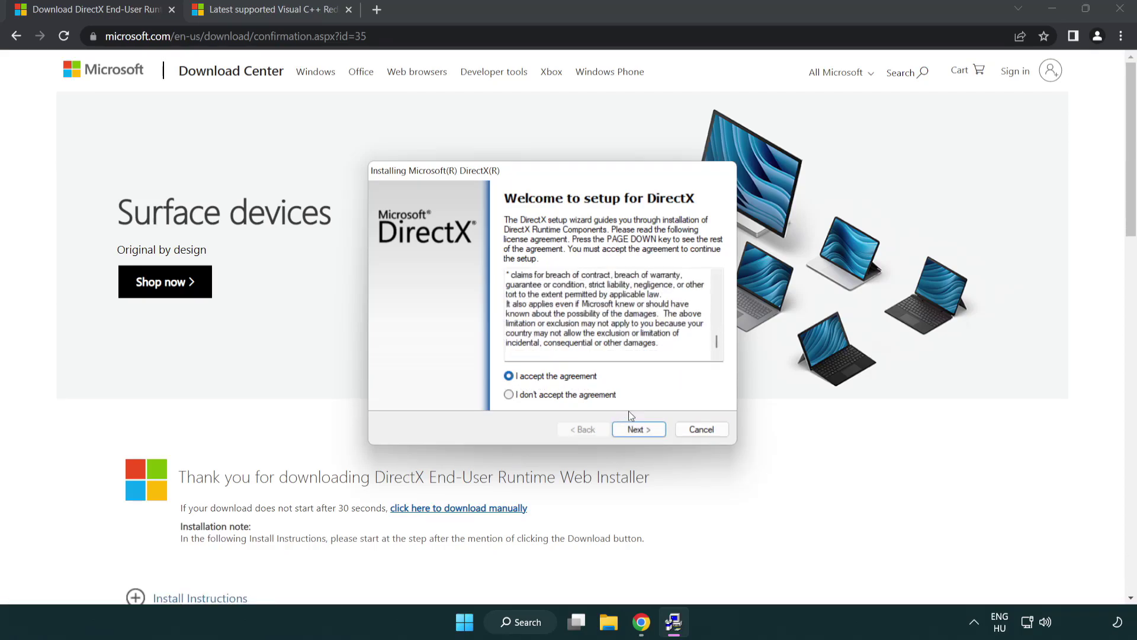
pyautogui.click(641, 431)
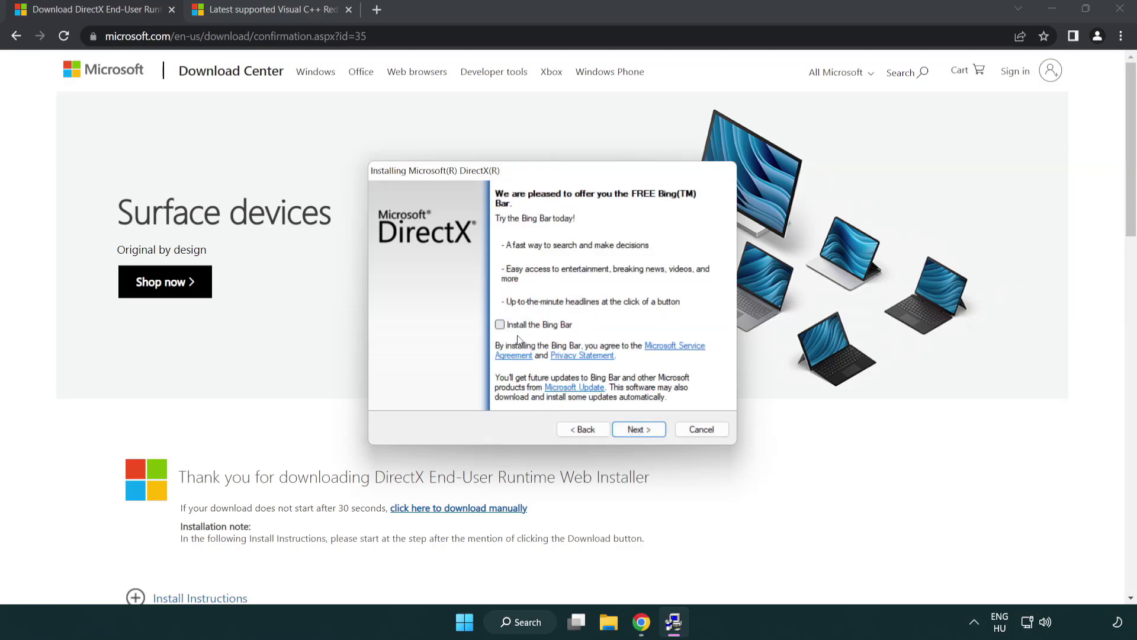
pyautogui.click(644, 431)
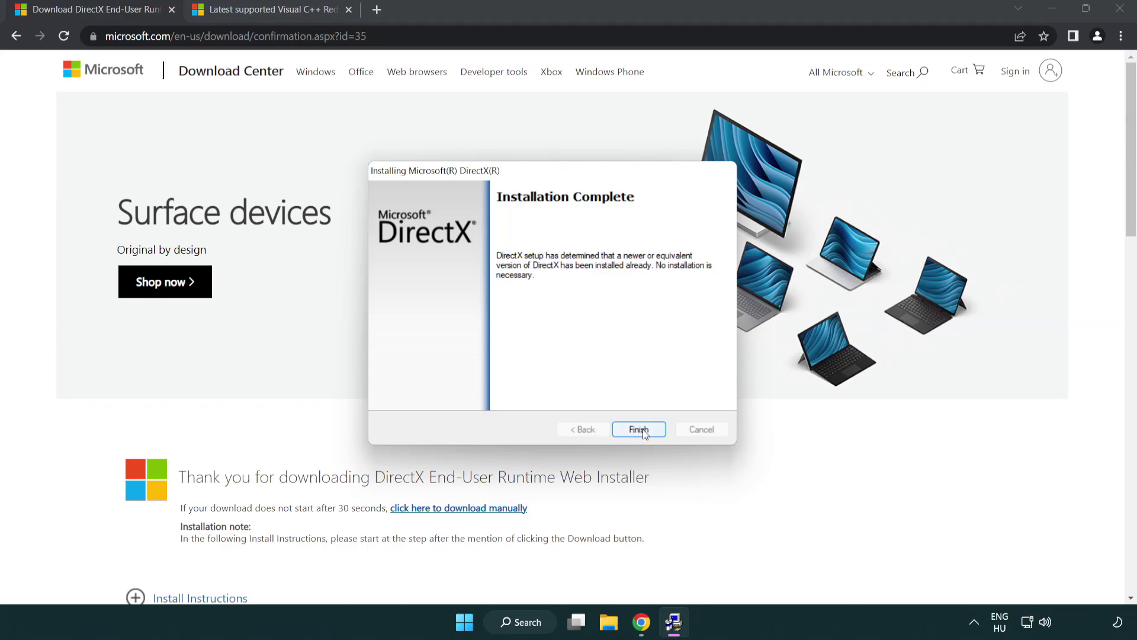
pyautogui.click(640, 430)
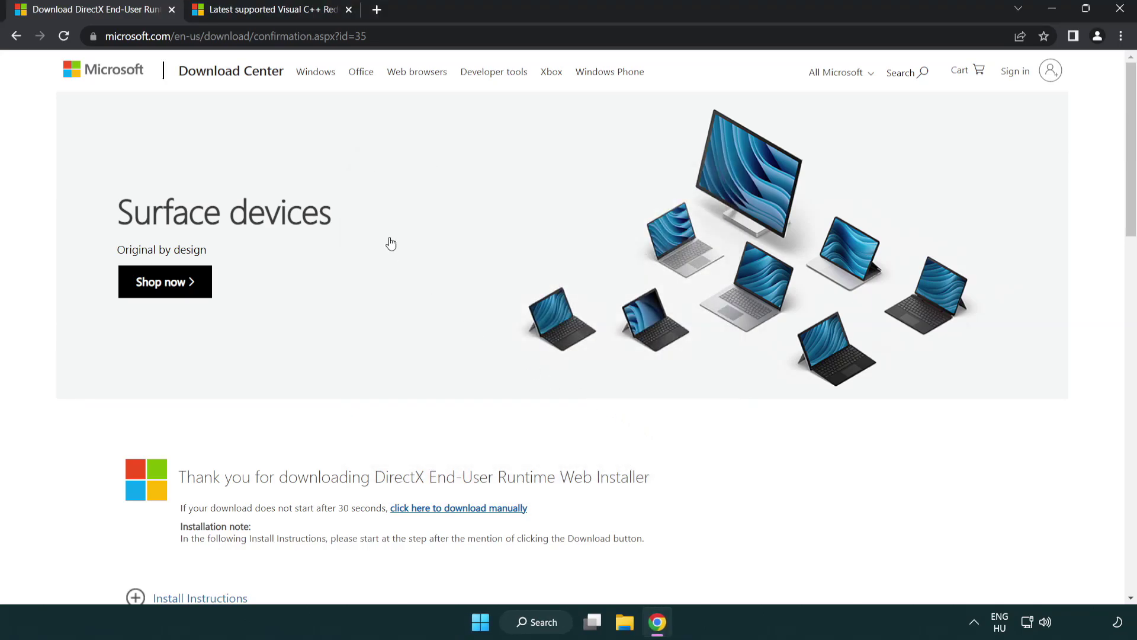
# Step: Download the ARM64, x86 and x64 Visual C++ 2015–2022 redistributables and launch VC_redist.arm64.exe
pyautogui.click(172, 10)
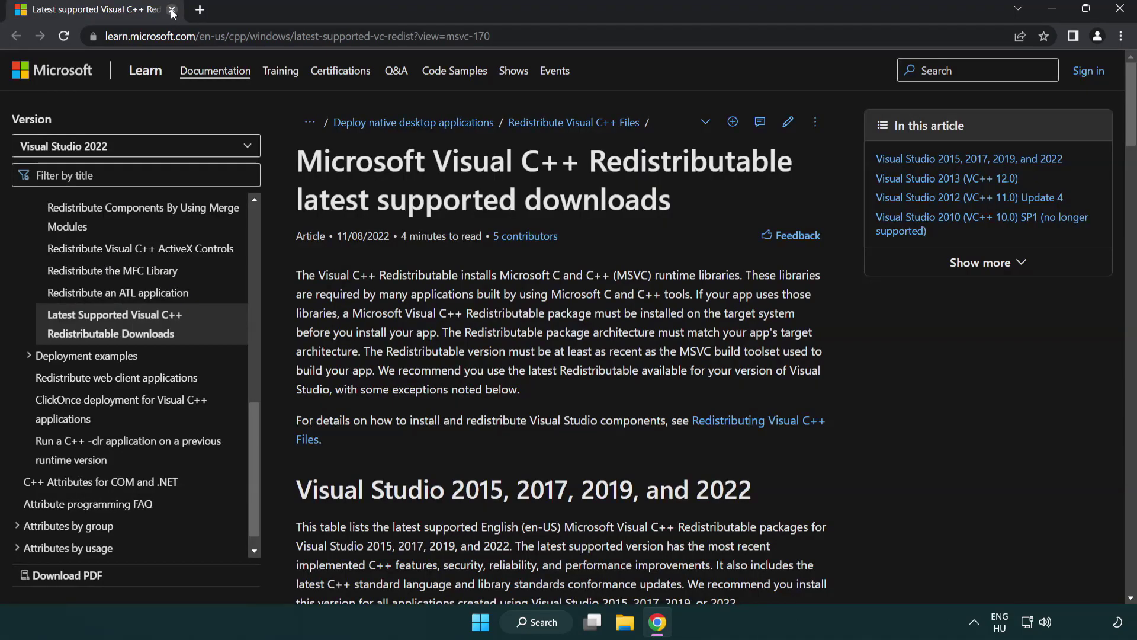
pyautogui.click(565, 37)
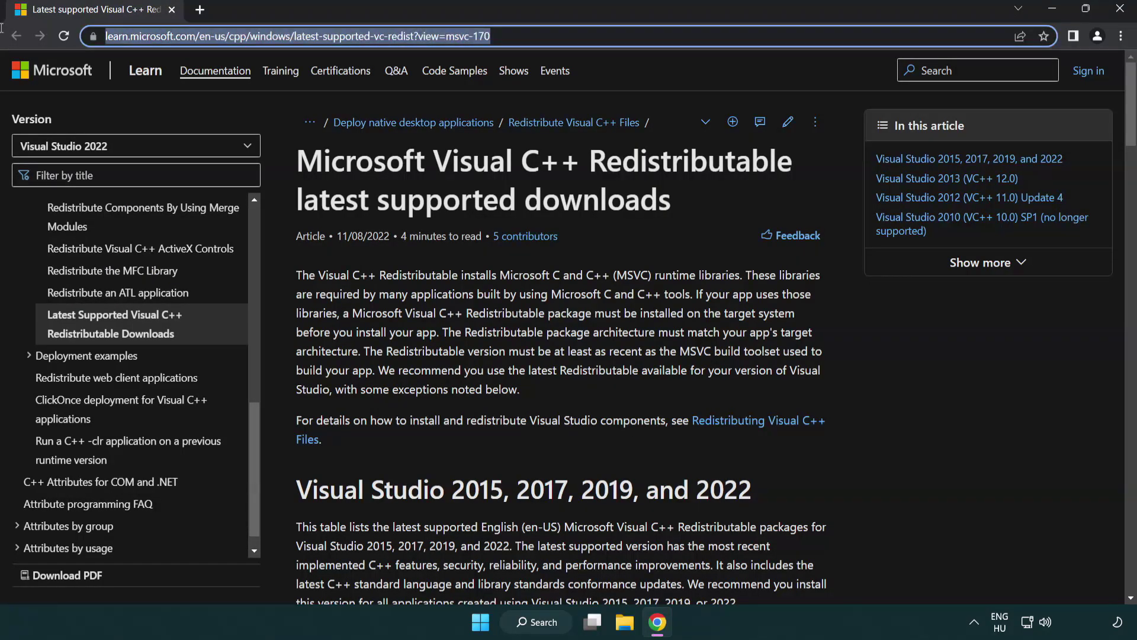
pyautogui.click(565, 36)
pyautogui.click(585, 196)
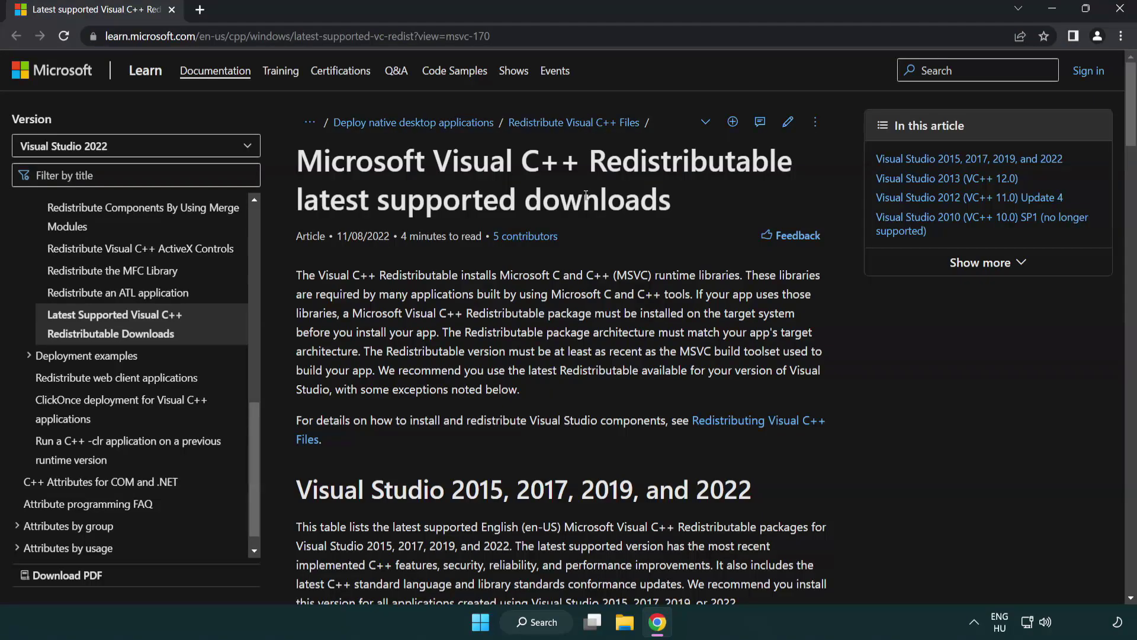
pyautogui.scroll(-6, 585, 195)
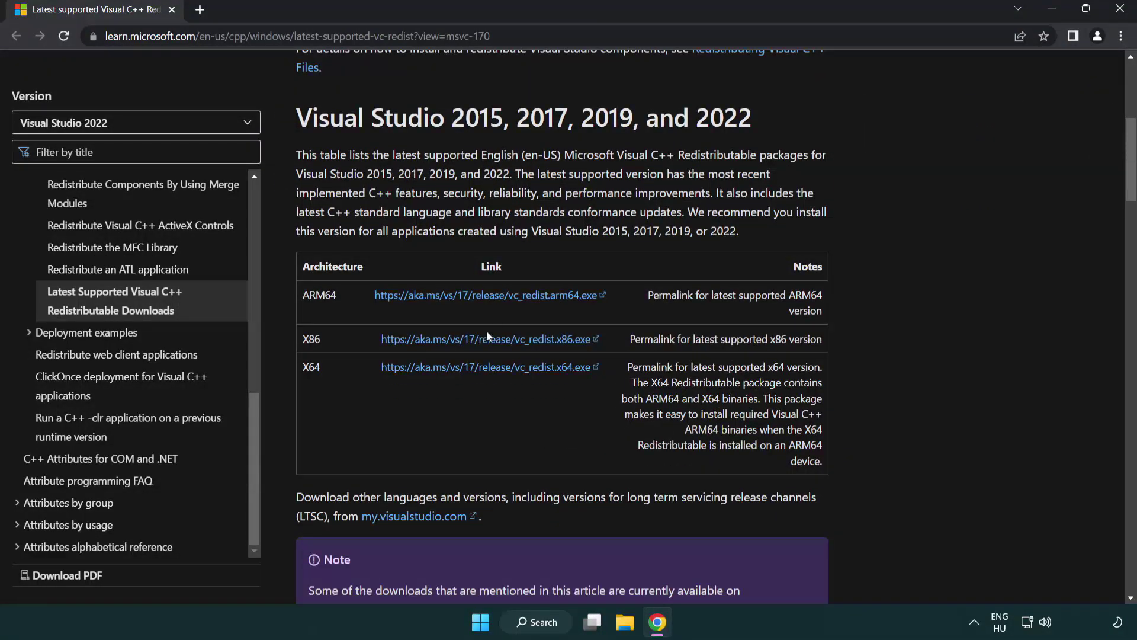
pyautogui.click(472, 337)
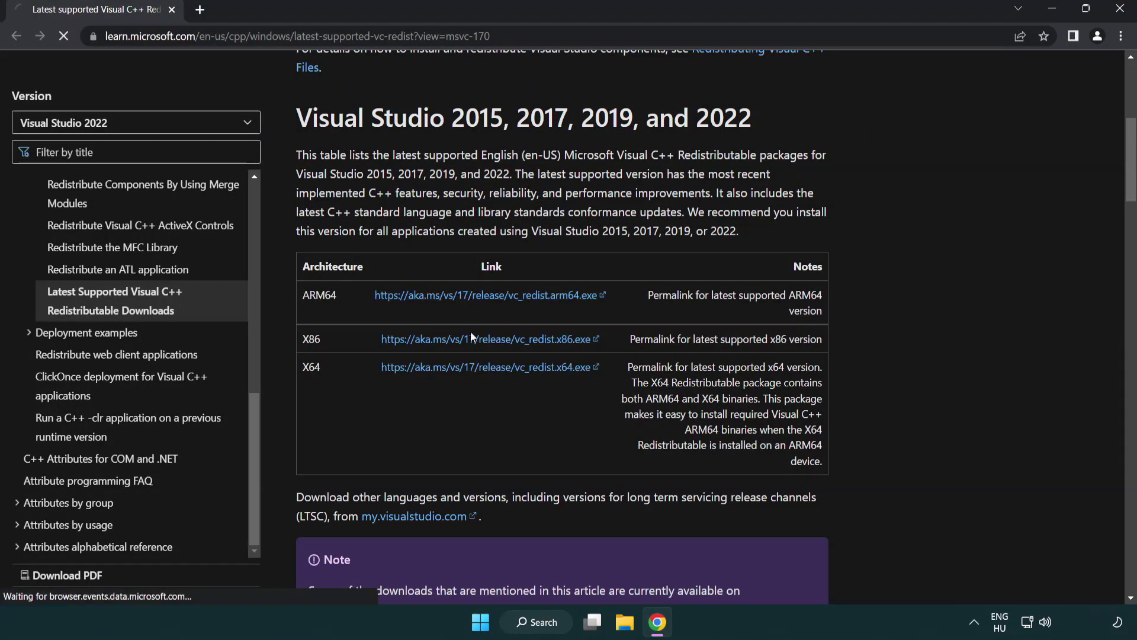
pyautogui.click(477, 373)
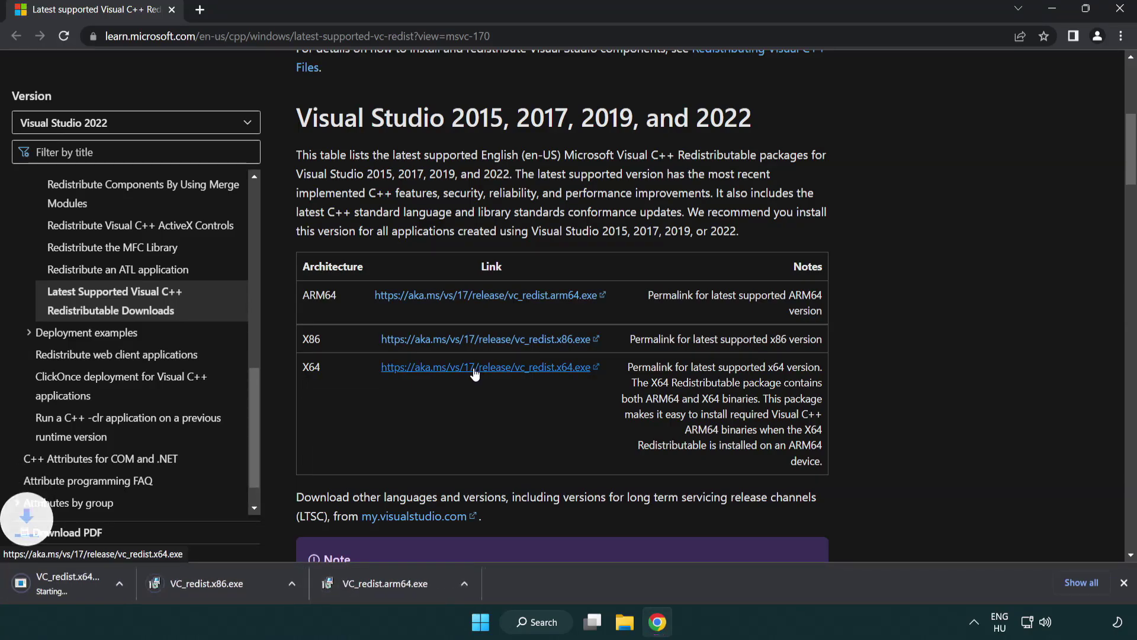
pyautogui.click(435, 592)
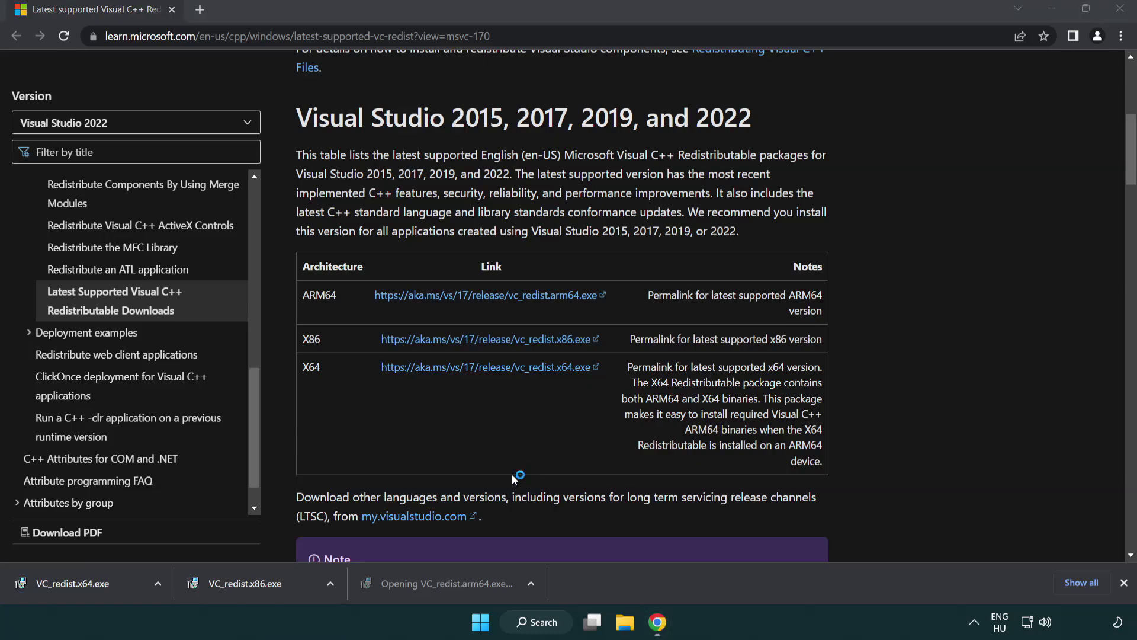
# Step: Attempt the ARM64 redistributable install and close setup when it fails as unsupported
pyautogui.moveTo(731, 289); pyautogui.dragTo(695, 363)
pyautogui.click(415, 371)
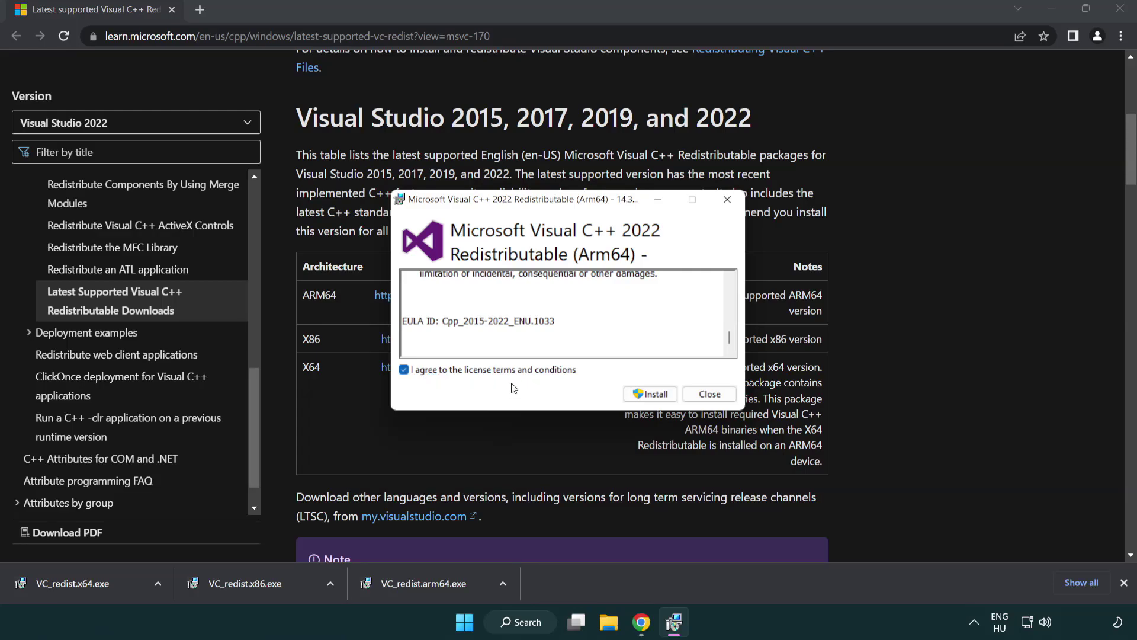
pyautogui.click(634, 394)
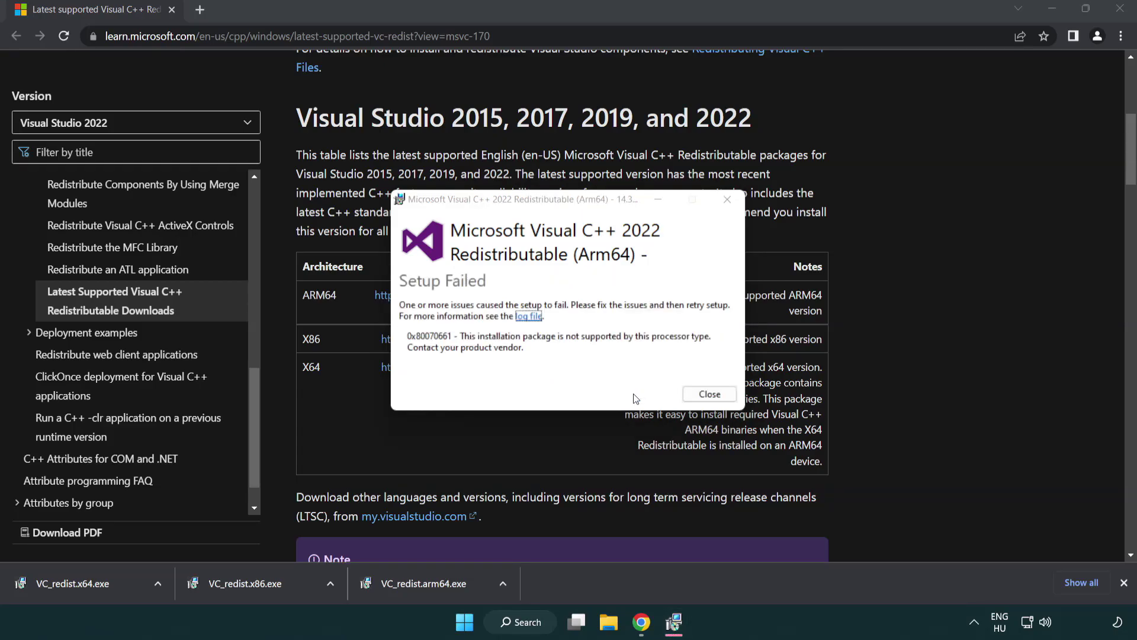
pyautogui.click(710, 394)
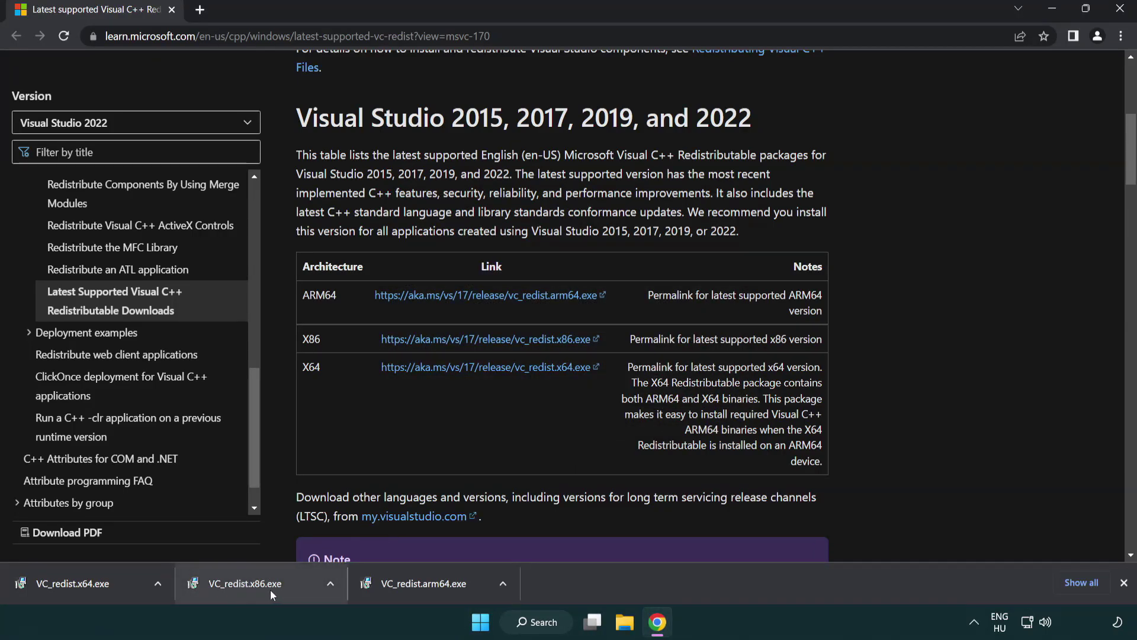
# Step: Install the x86 and x64 Visual C++ redistributables, closing each setup after success
pyautogui.click(254, 584)
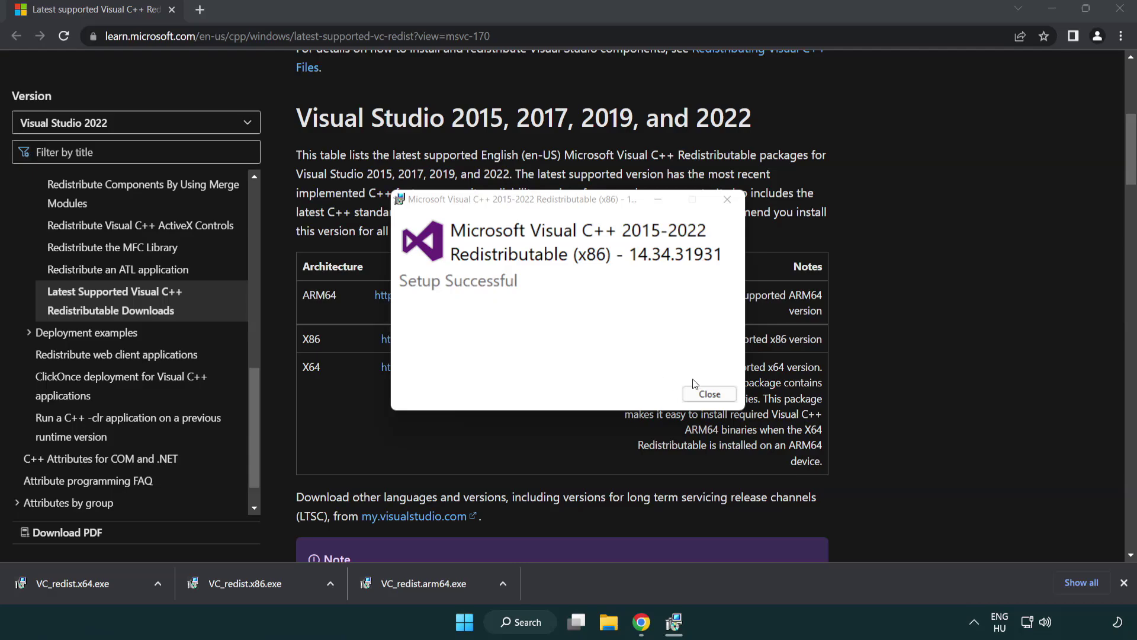
pyautogui.click(711, 394)
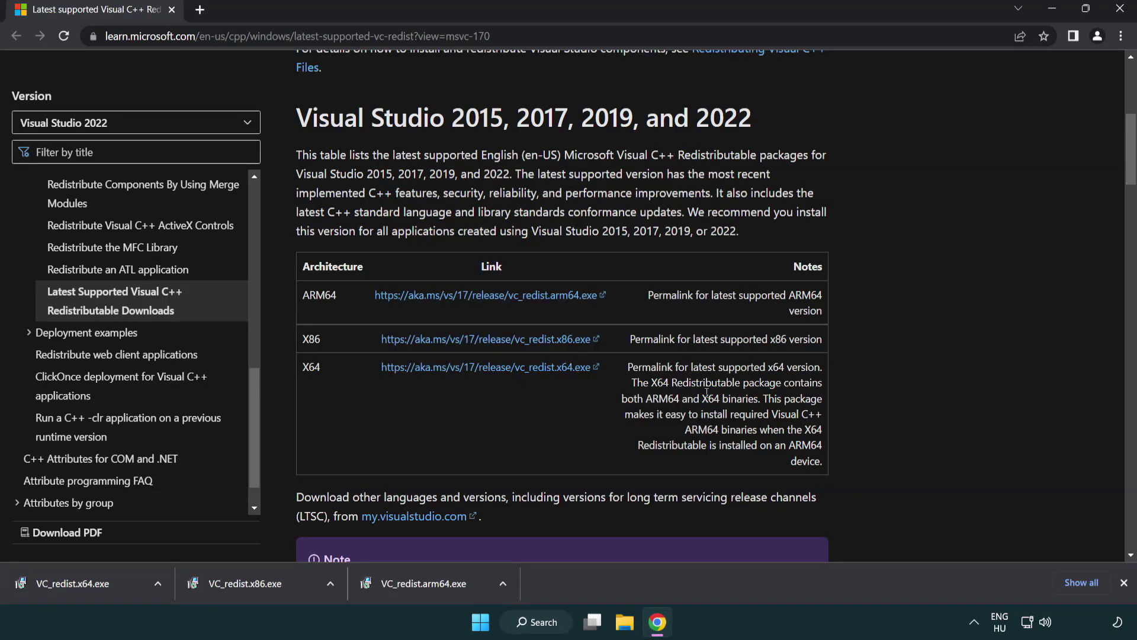
pyautogui.click(85, 582)
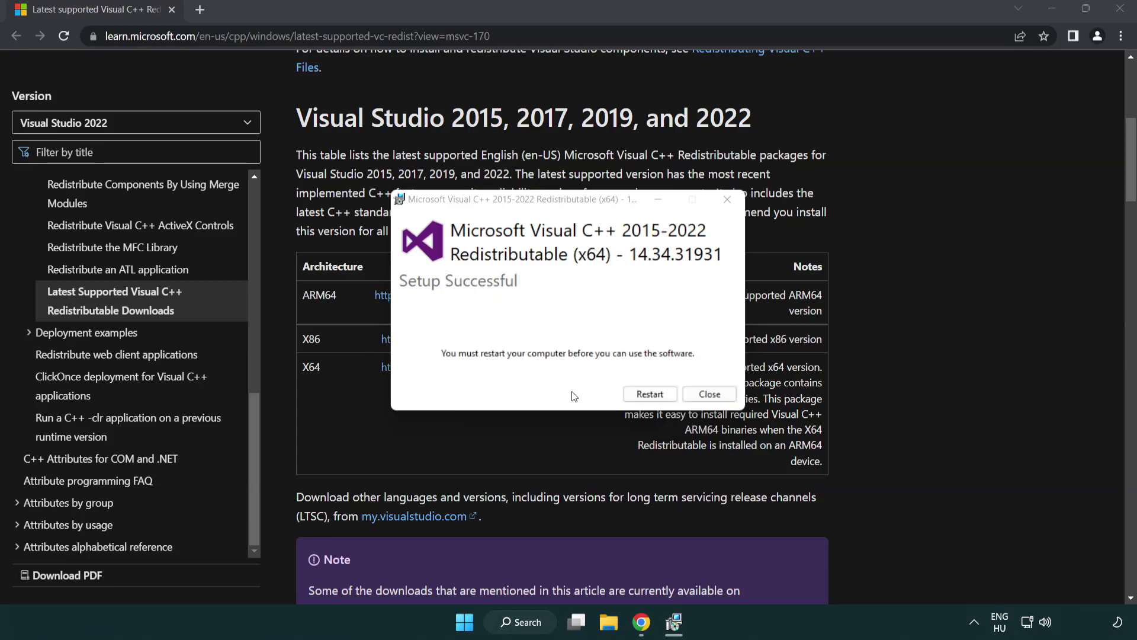
pyautogui.click(709, 393)
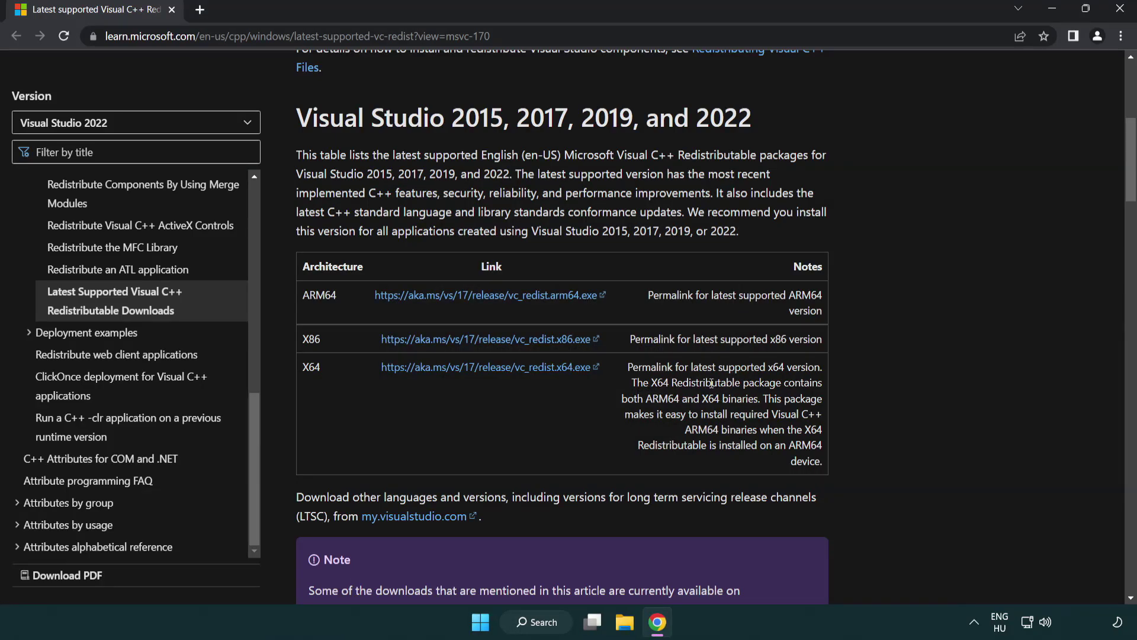
# Step: Close Chrome, then launch Command Prompt as administrator from a 'cmd' search
pyautogui.click(1121, 10)
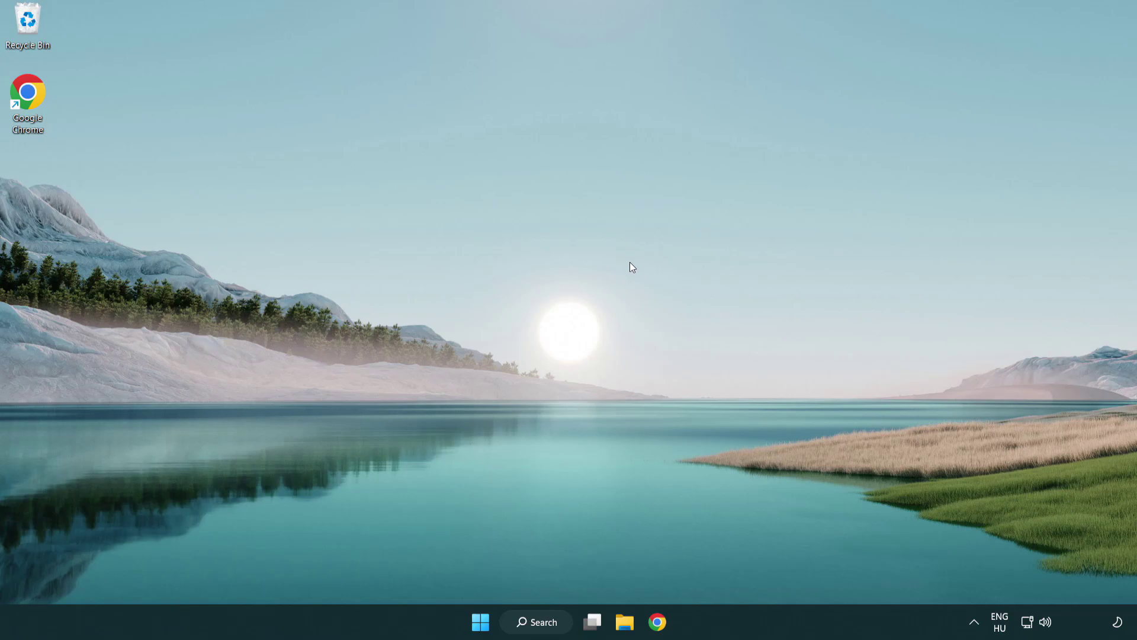
pyautogui.click(531, 625)
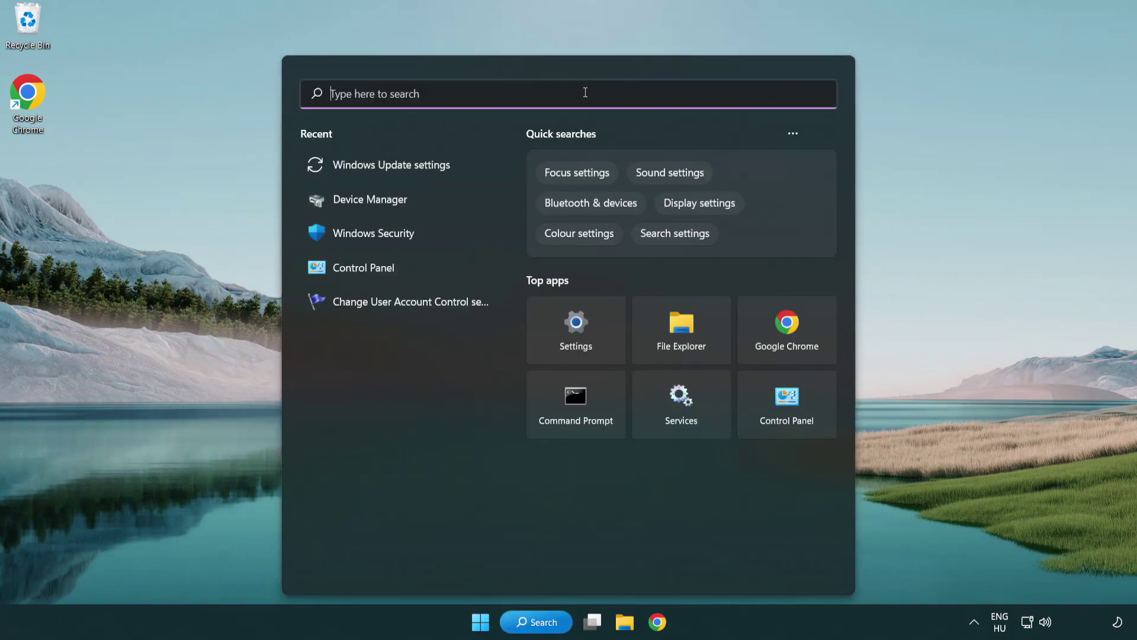
pyautogui.write('cmd')
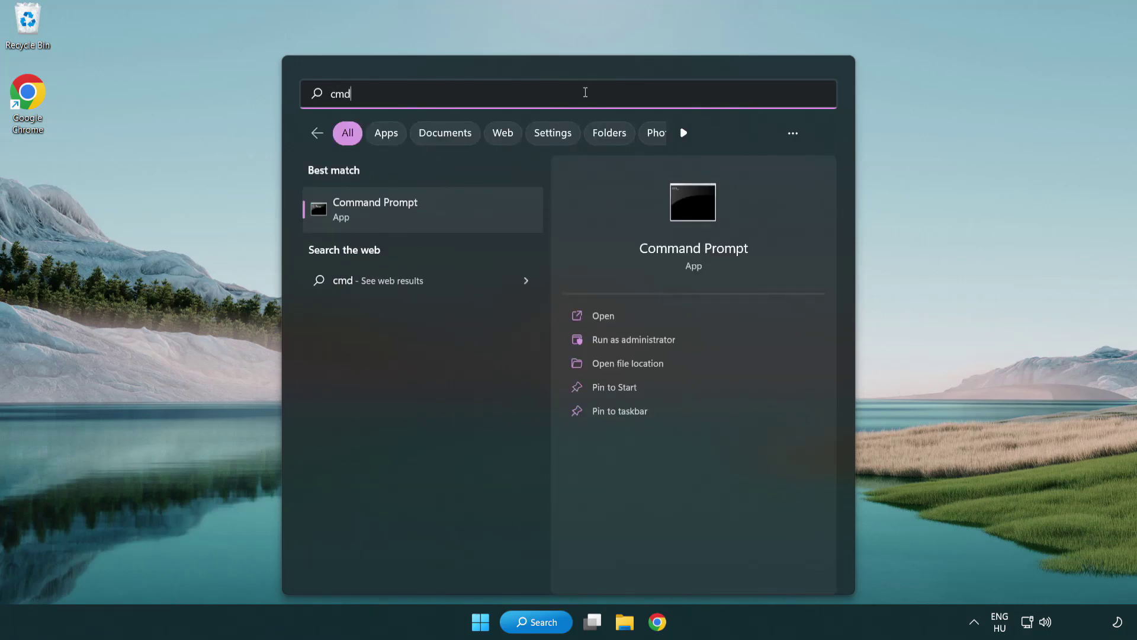
pyautogui.rightClick(435, 212)
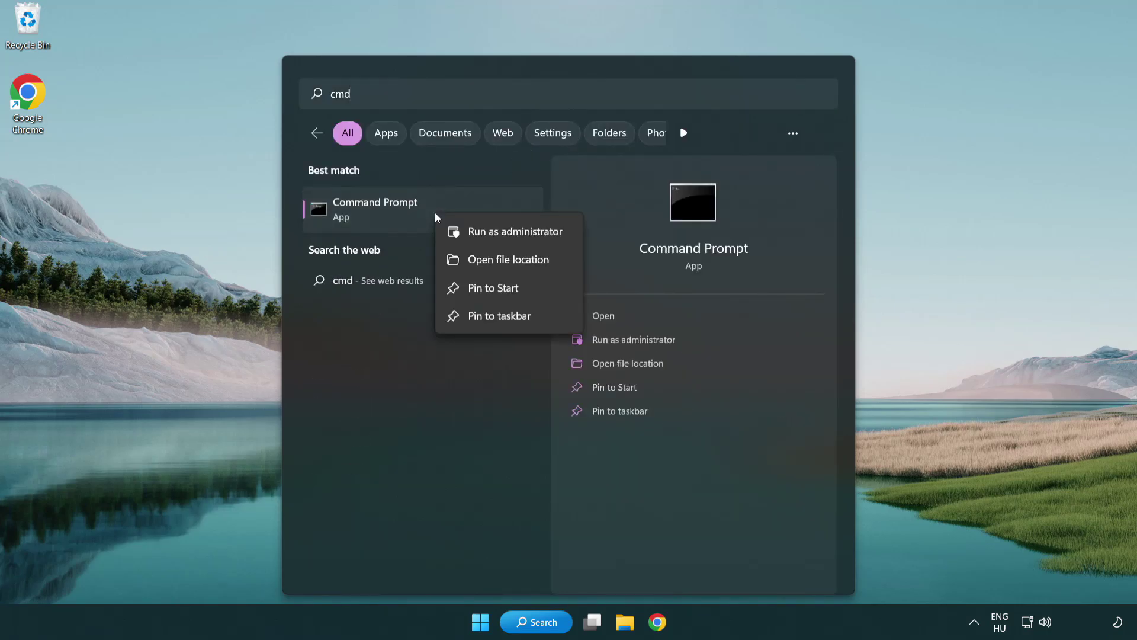
pyautogui.click(513, 234)
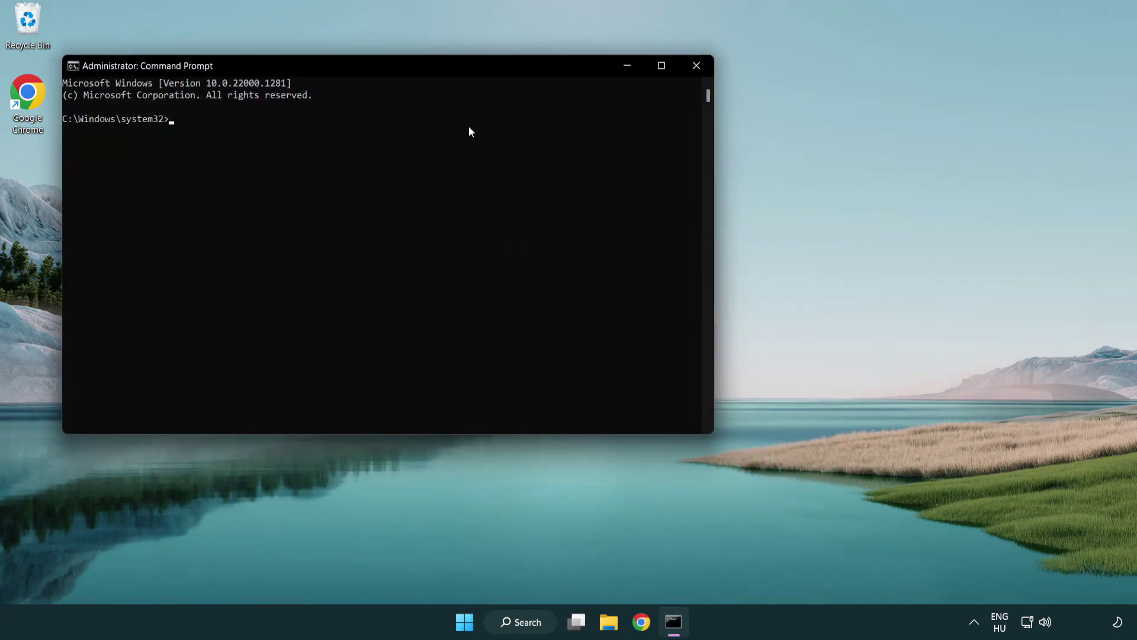
# Step: Centre the elevated prompt and run sfc /scannow, which finds no integrity violations
pyautogui.moveTo(406, 66); pyautogui.dragTo(573, 116)
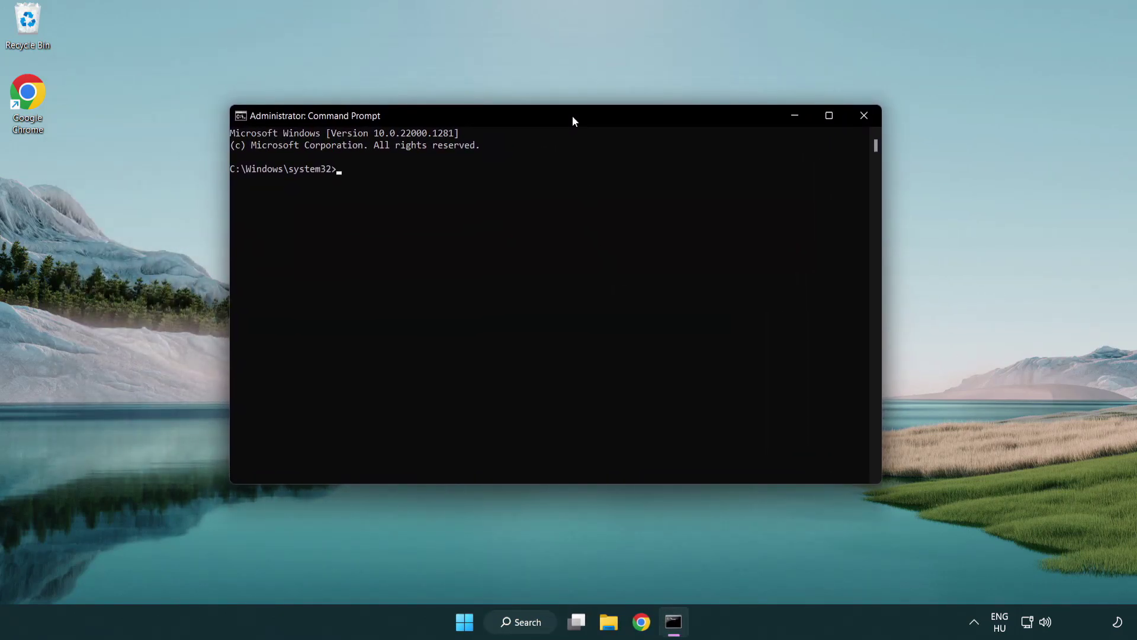
pyautogui.write('sfc /scannow')
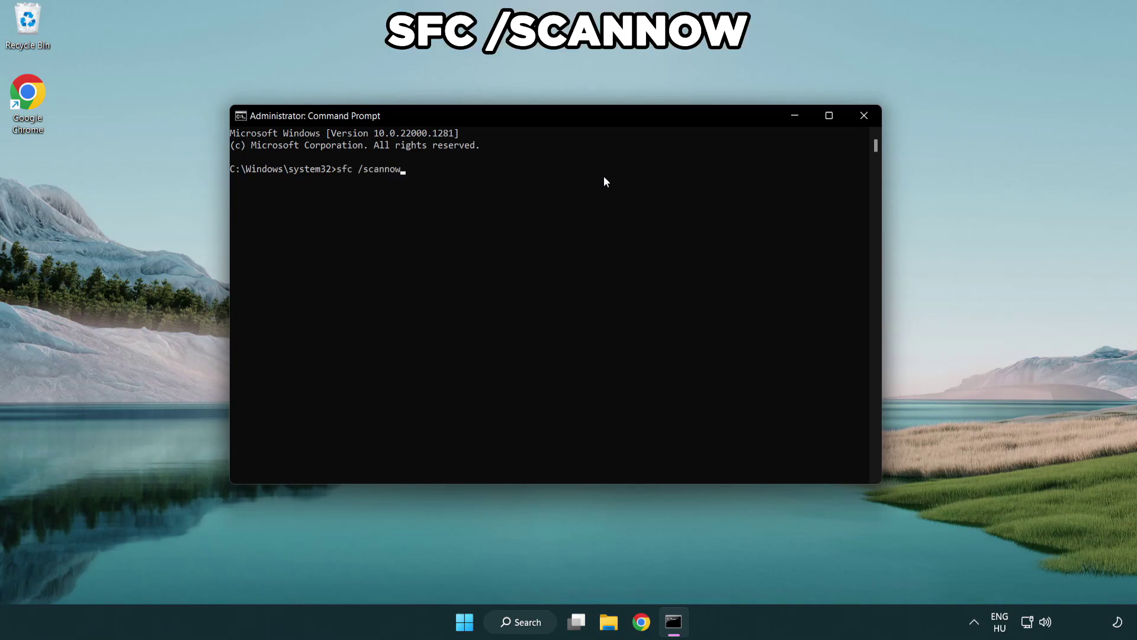
pyautogui.press('Return')
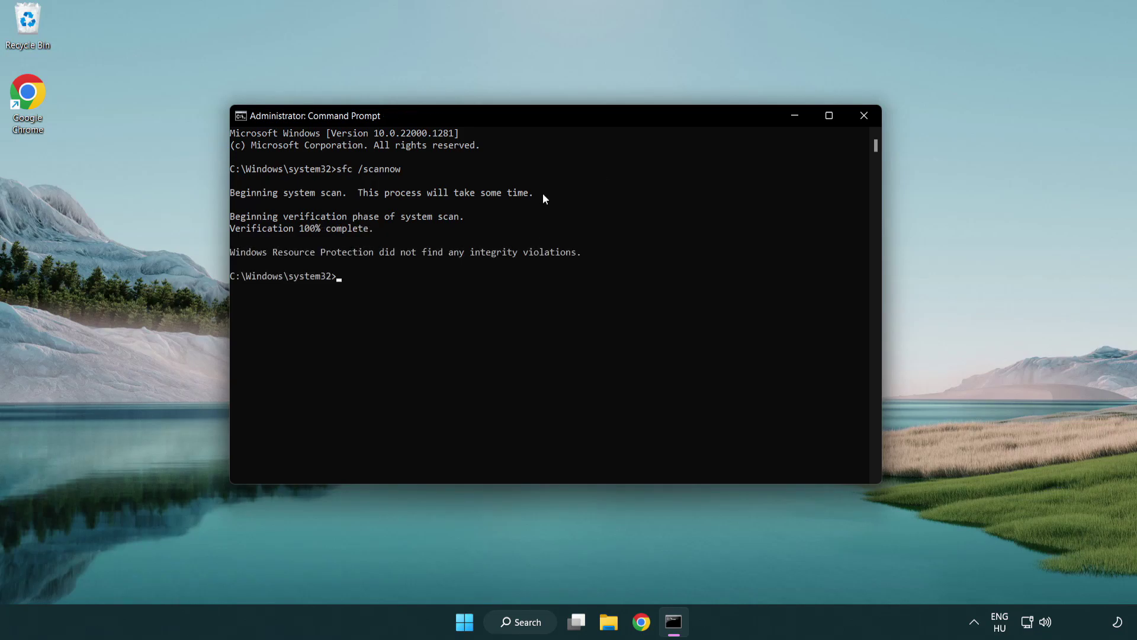
# Step: Close Command Prompt and bring up the Start menu power options to restart
pyautogui.click(864, 116)
pyautogui.click(474, 627)
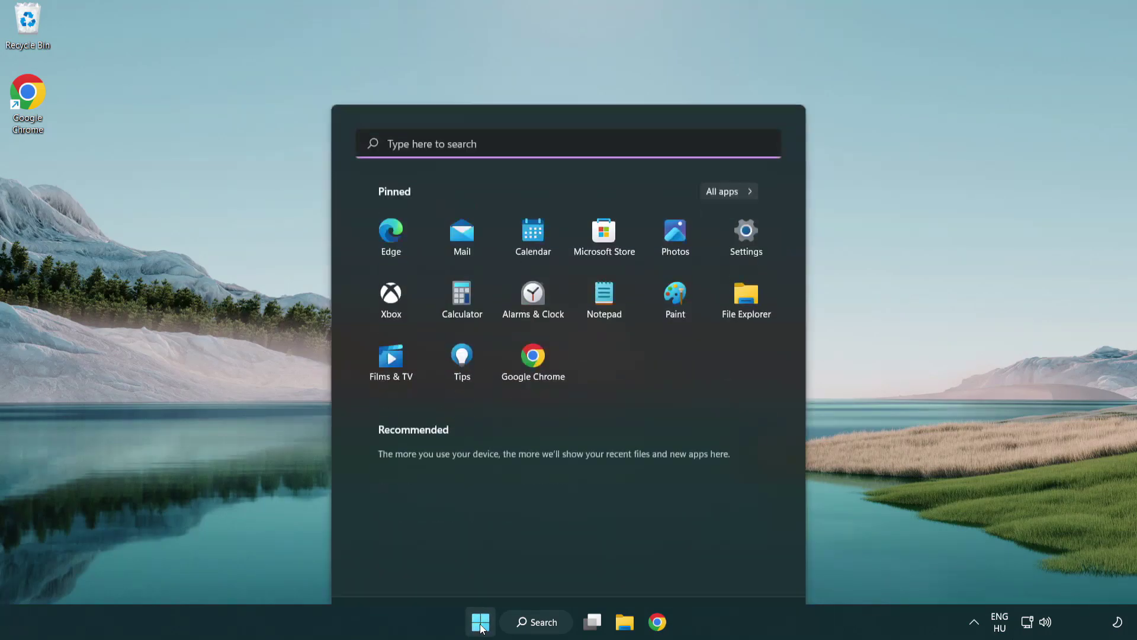
pyautogui.click(758, 569)
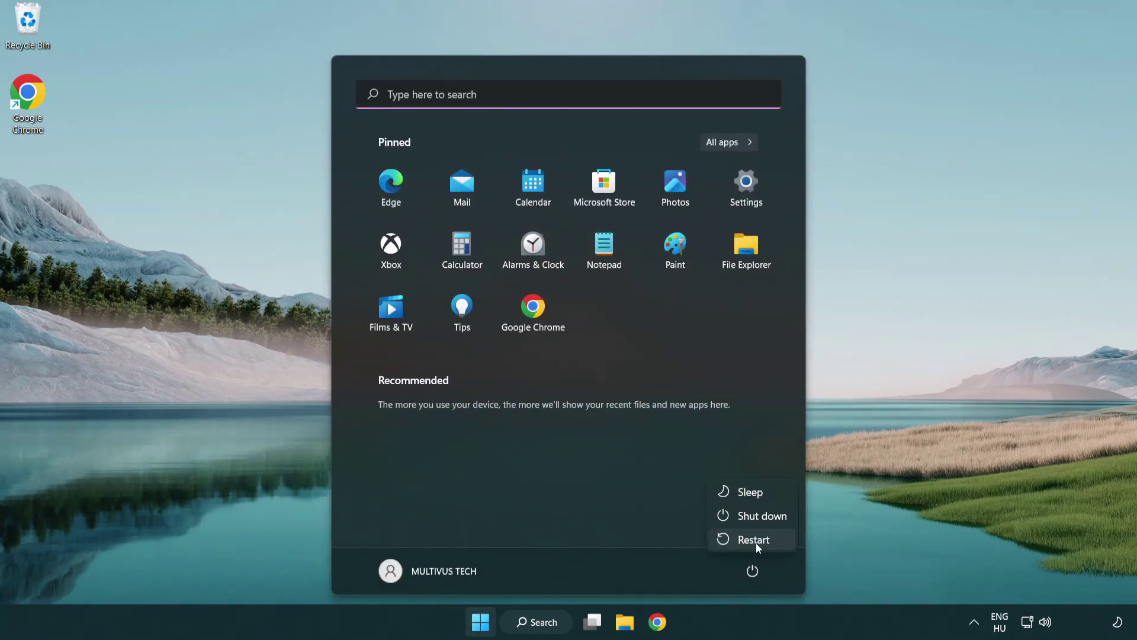